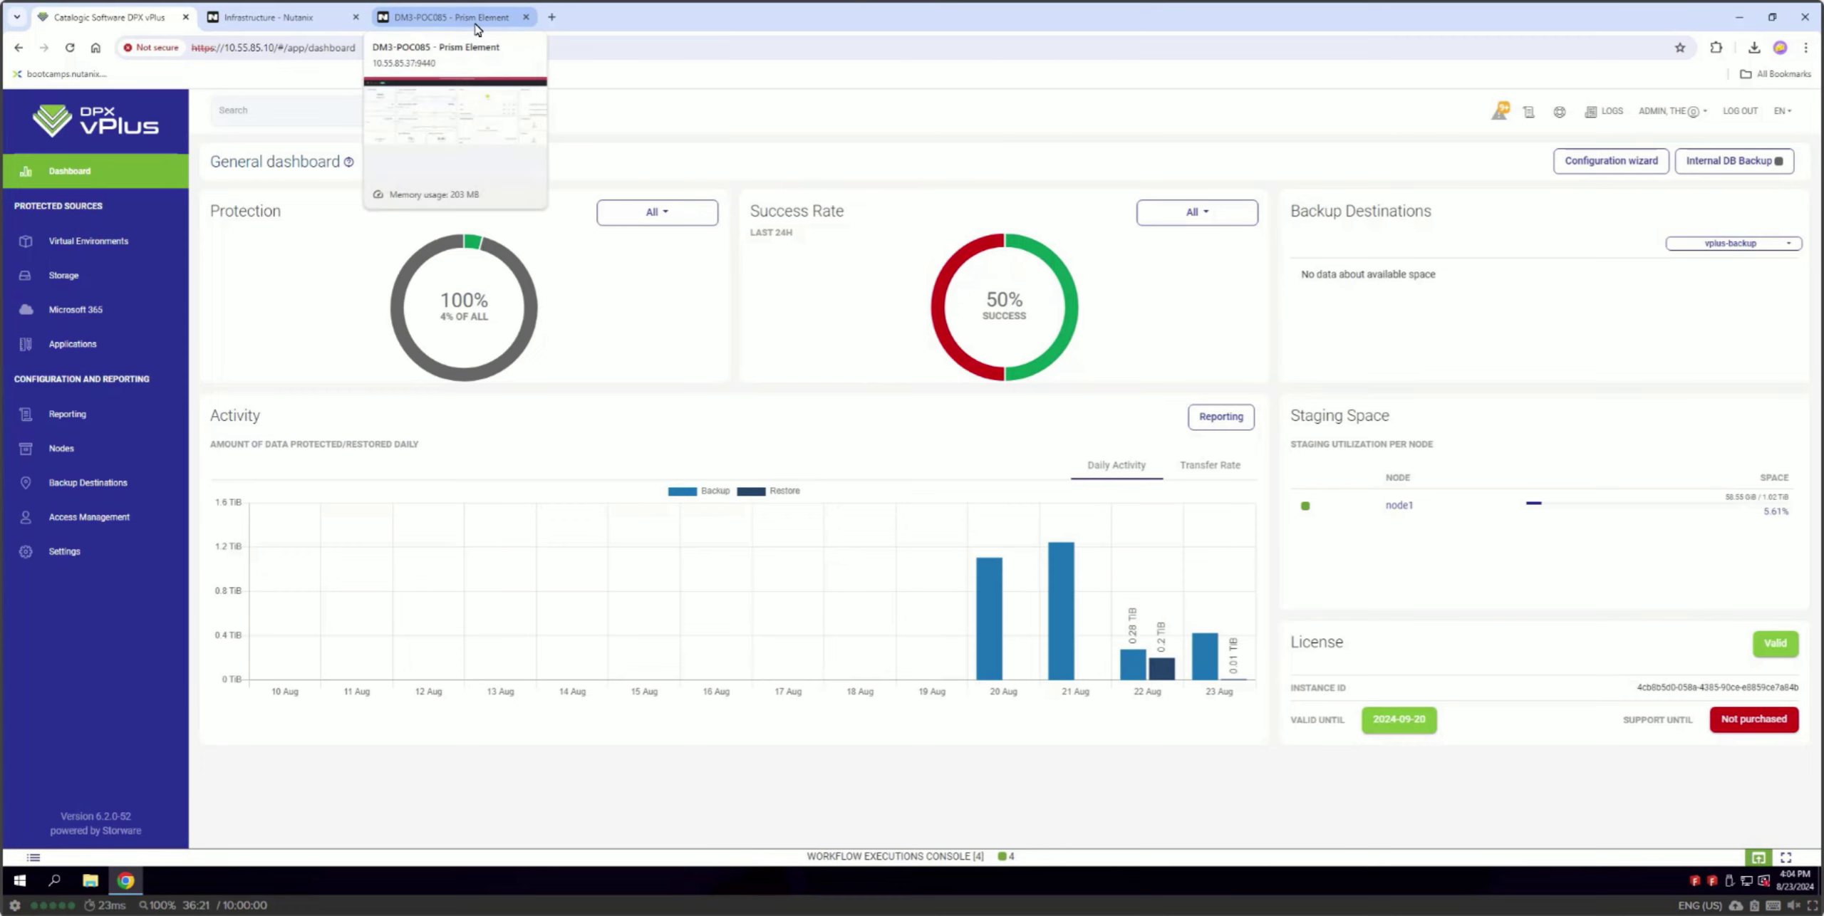
# - In Prism Element, launch the Files Console for the catalogic-fs file server and view its shares and exports
pyautogui.click(477, 29)
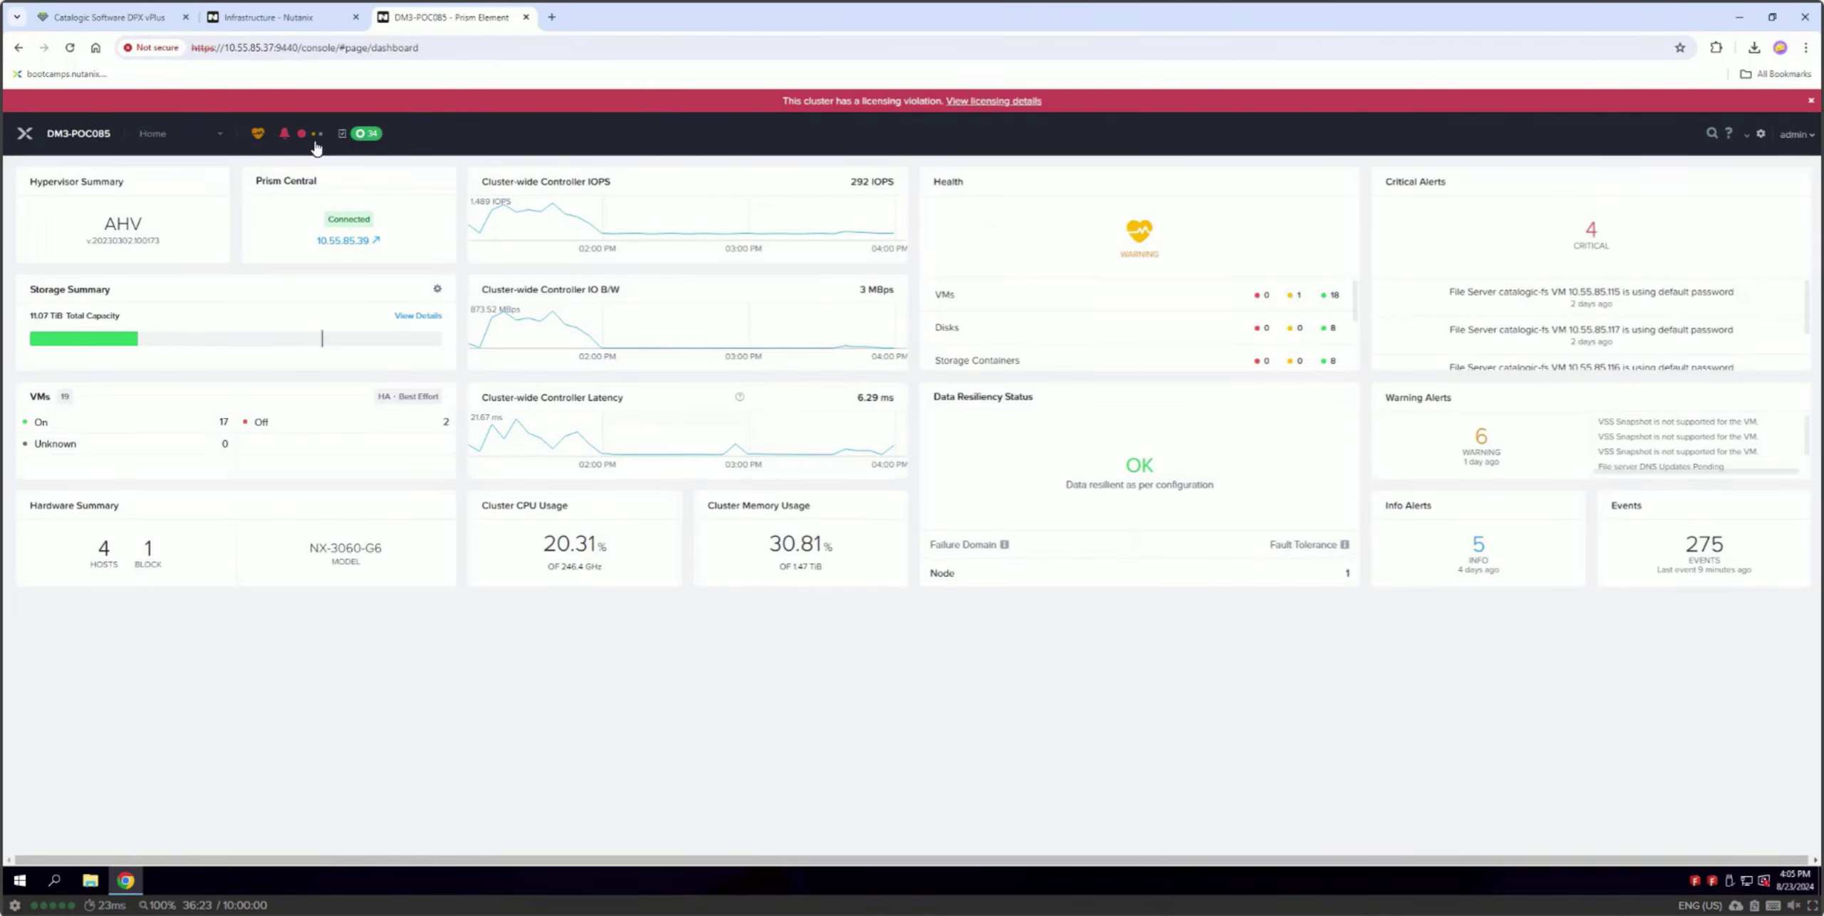
pyautogui.click(156, 134)
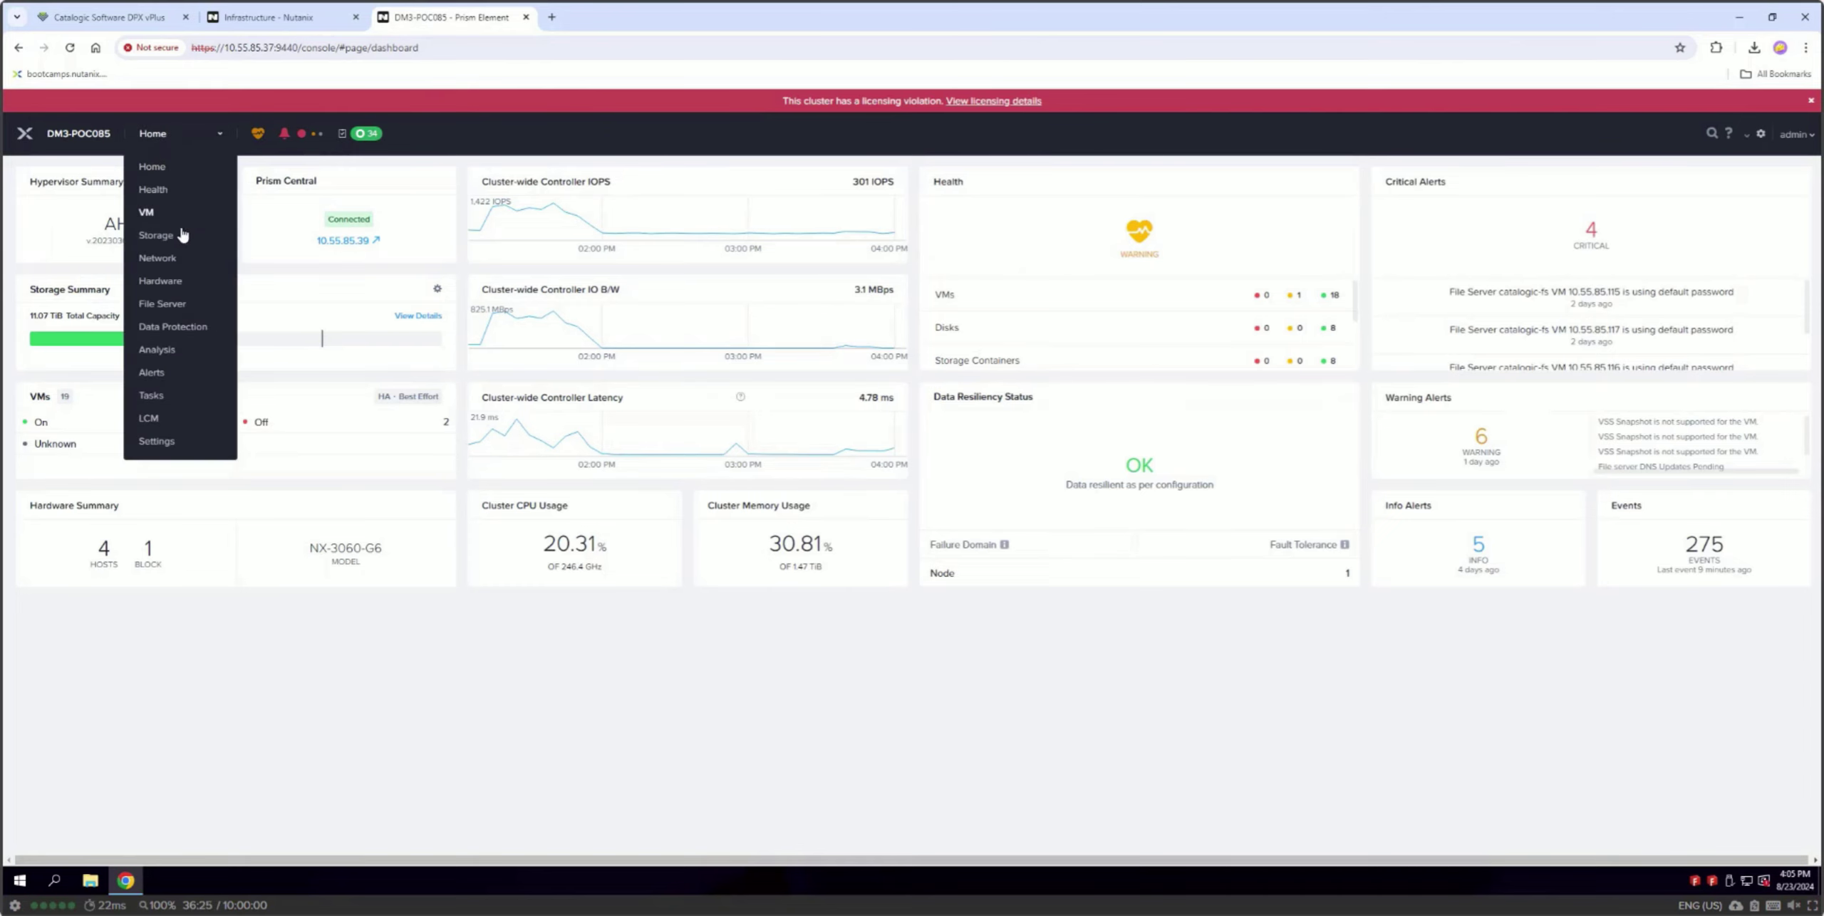
pyautogui.click(188, 307)
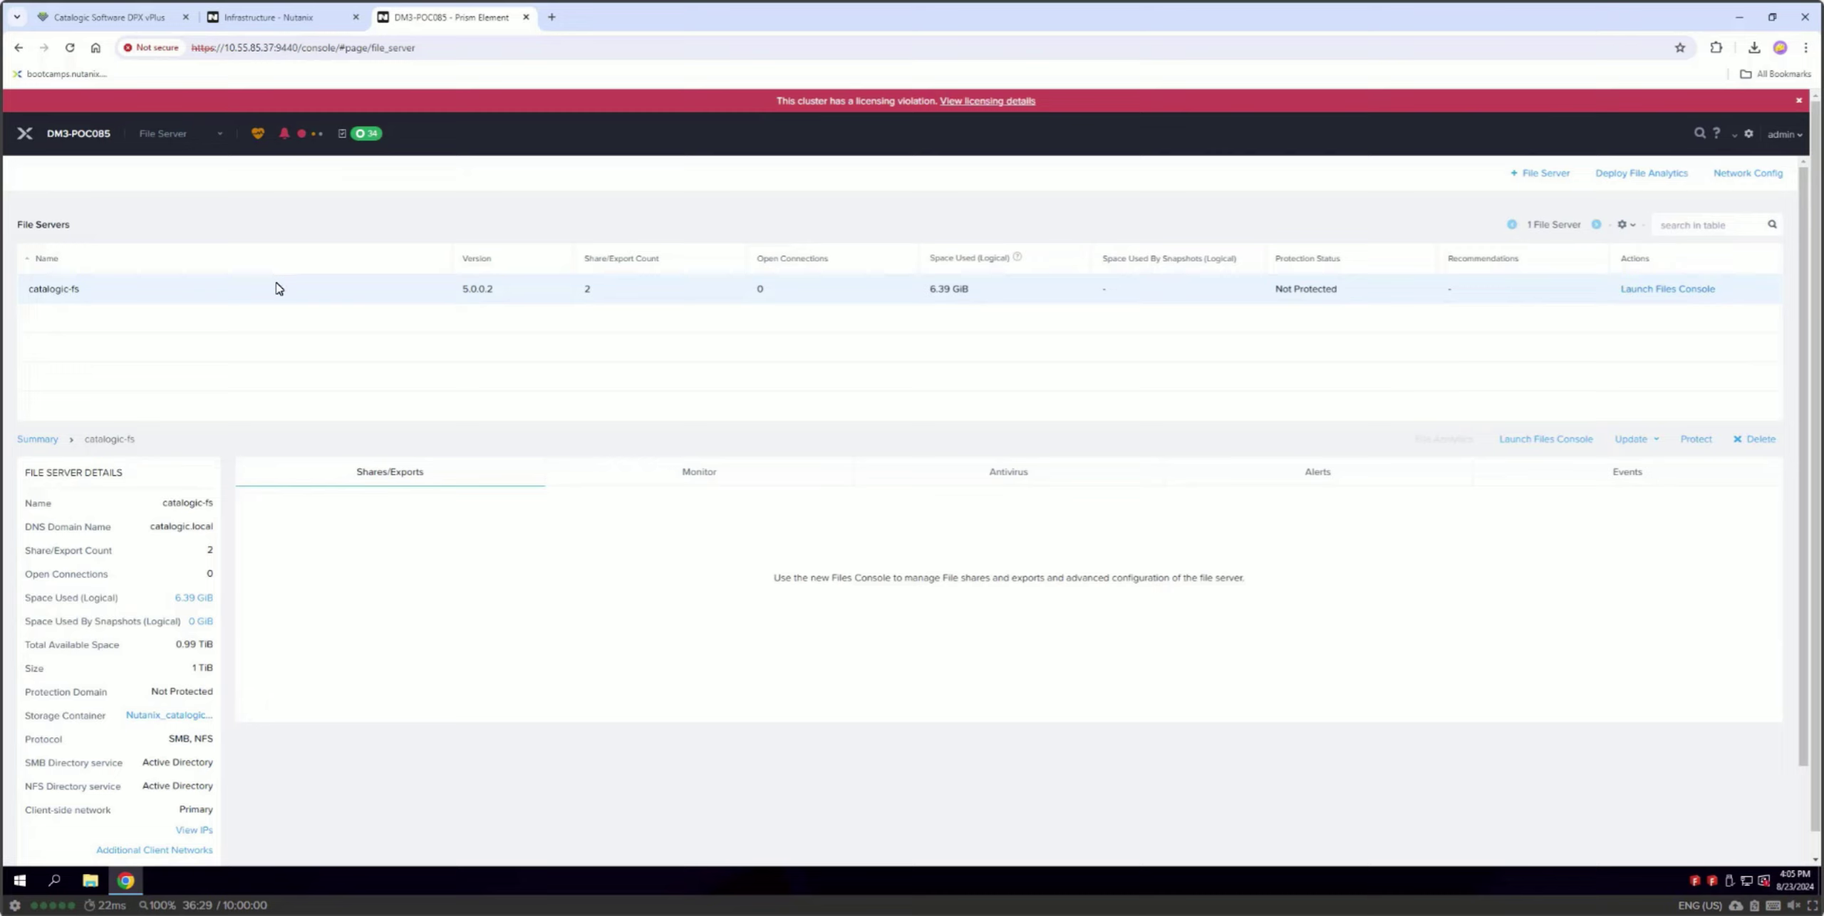
pyautogui.click(225, 291)
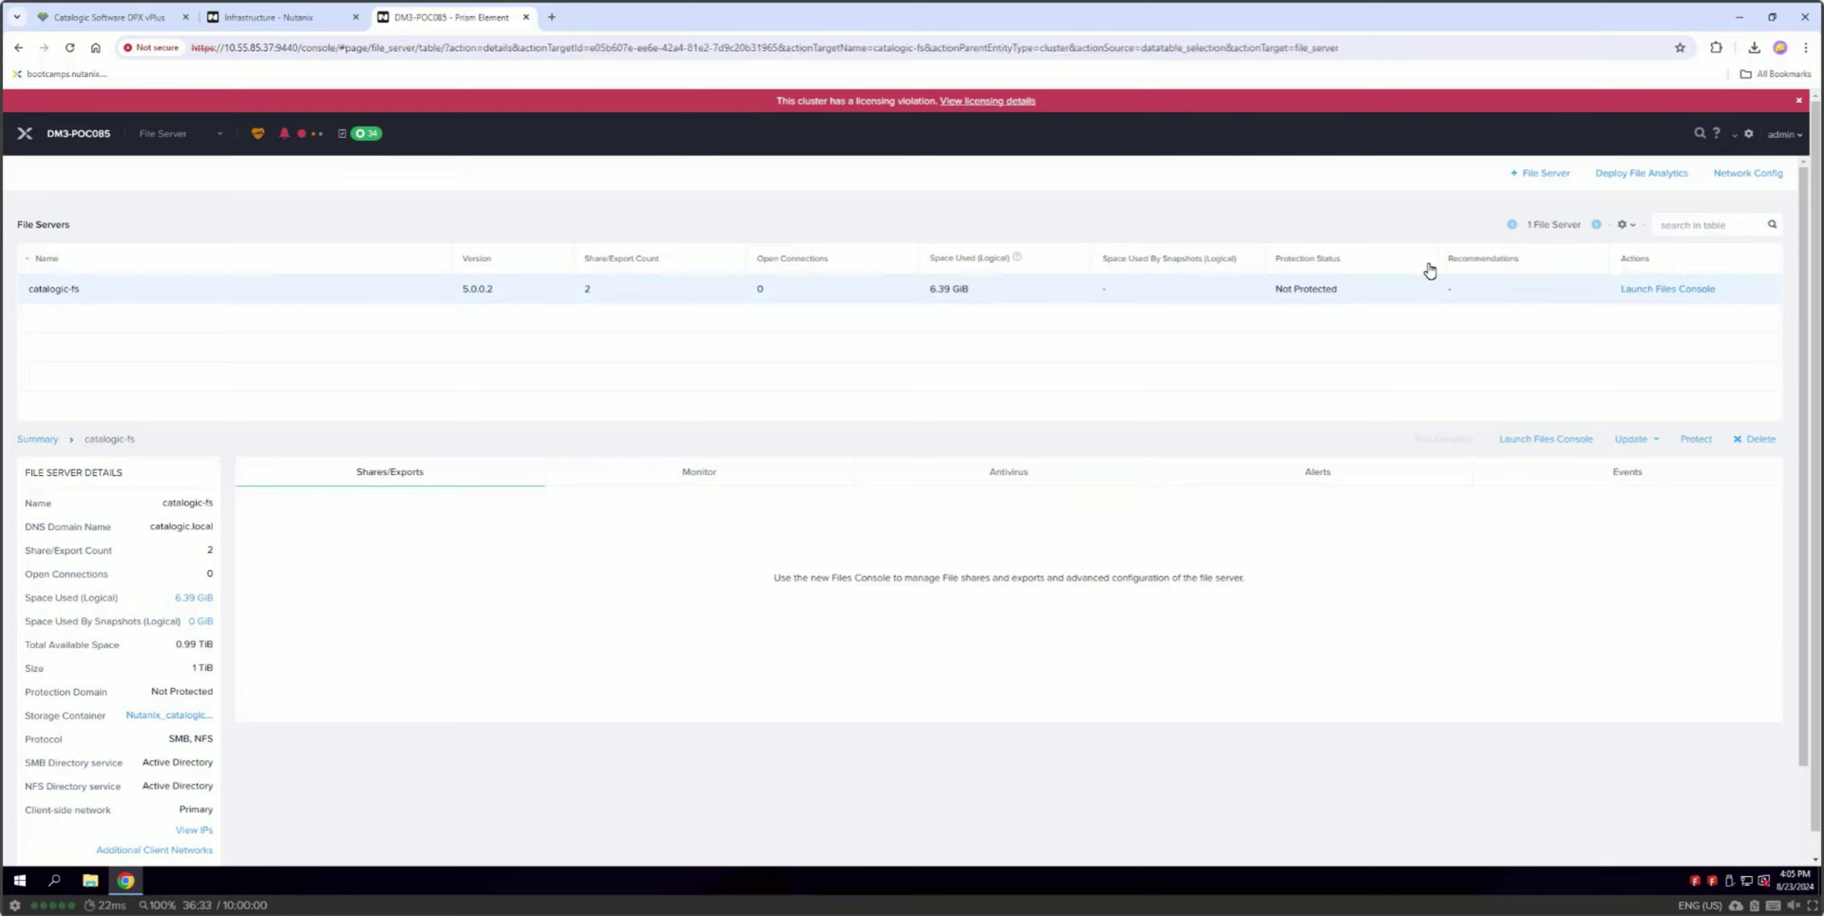
pyautogui.click(1647, 296)
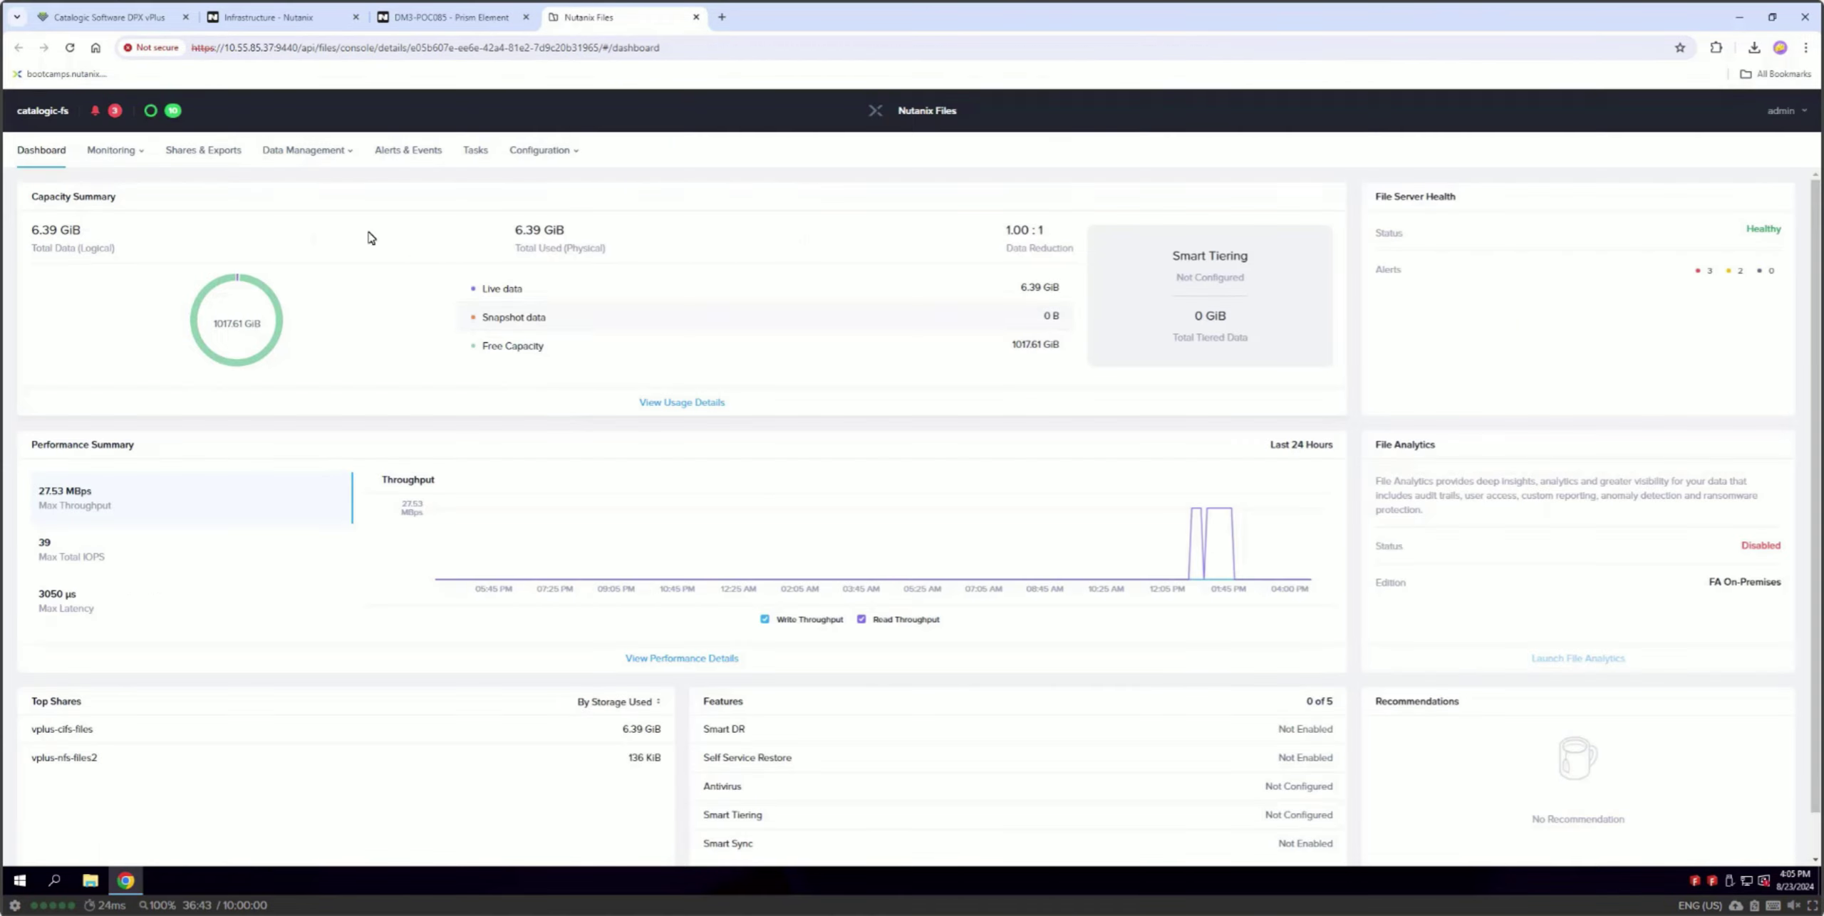
pyautogui.click(222, 156)
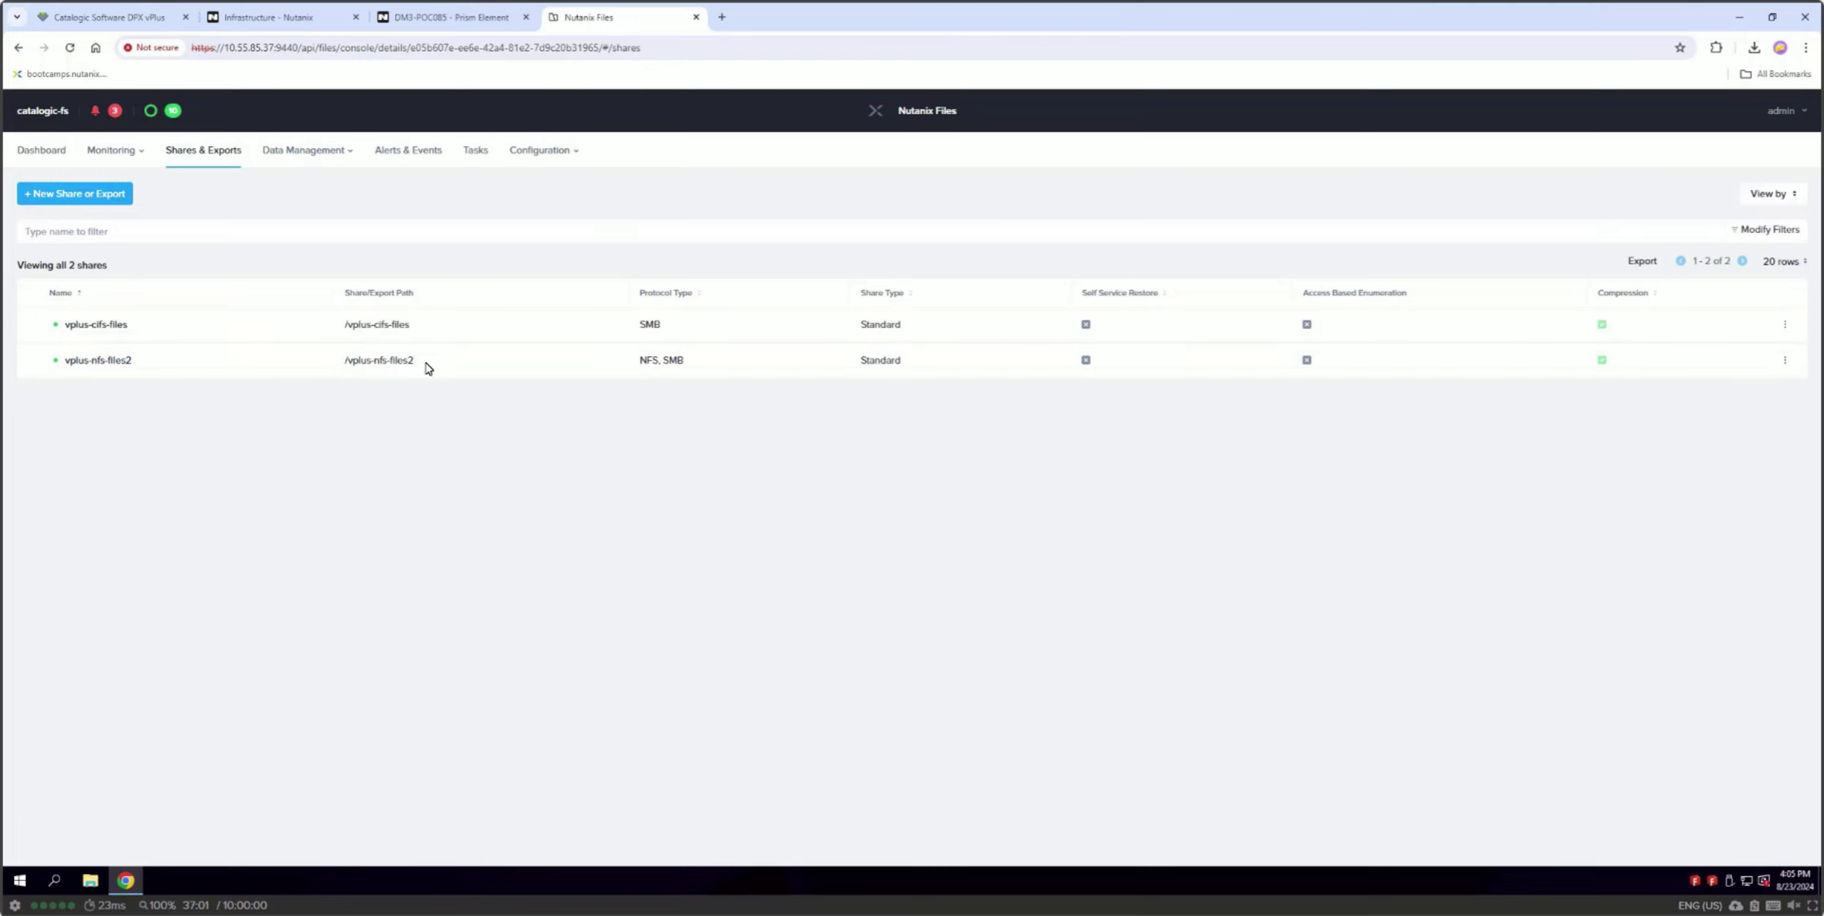
# - In DPX vPlus, examine the fields for adding a Nutanix Files storage provider, and close the form without saving
pyautogui.click(132, 27)
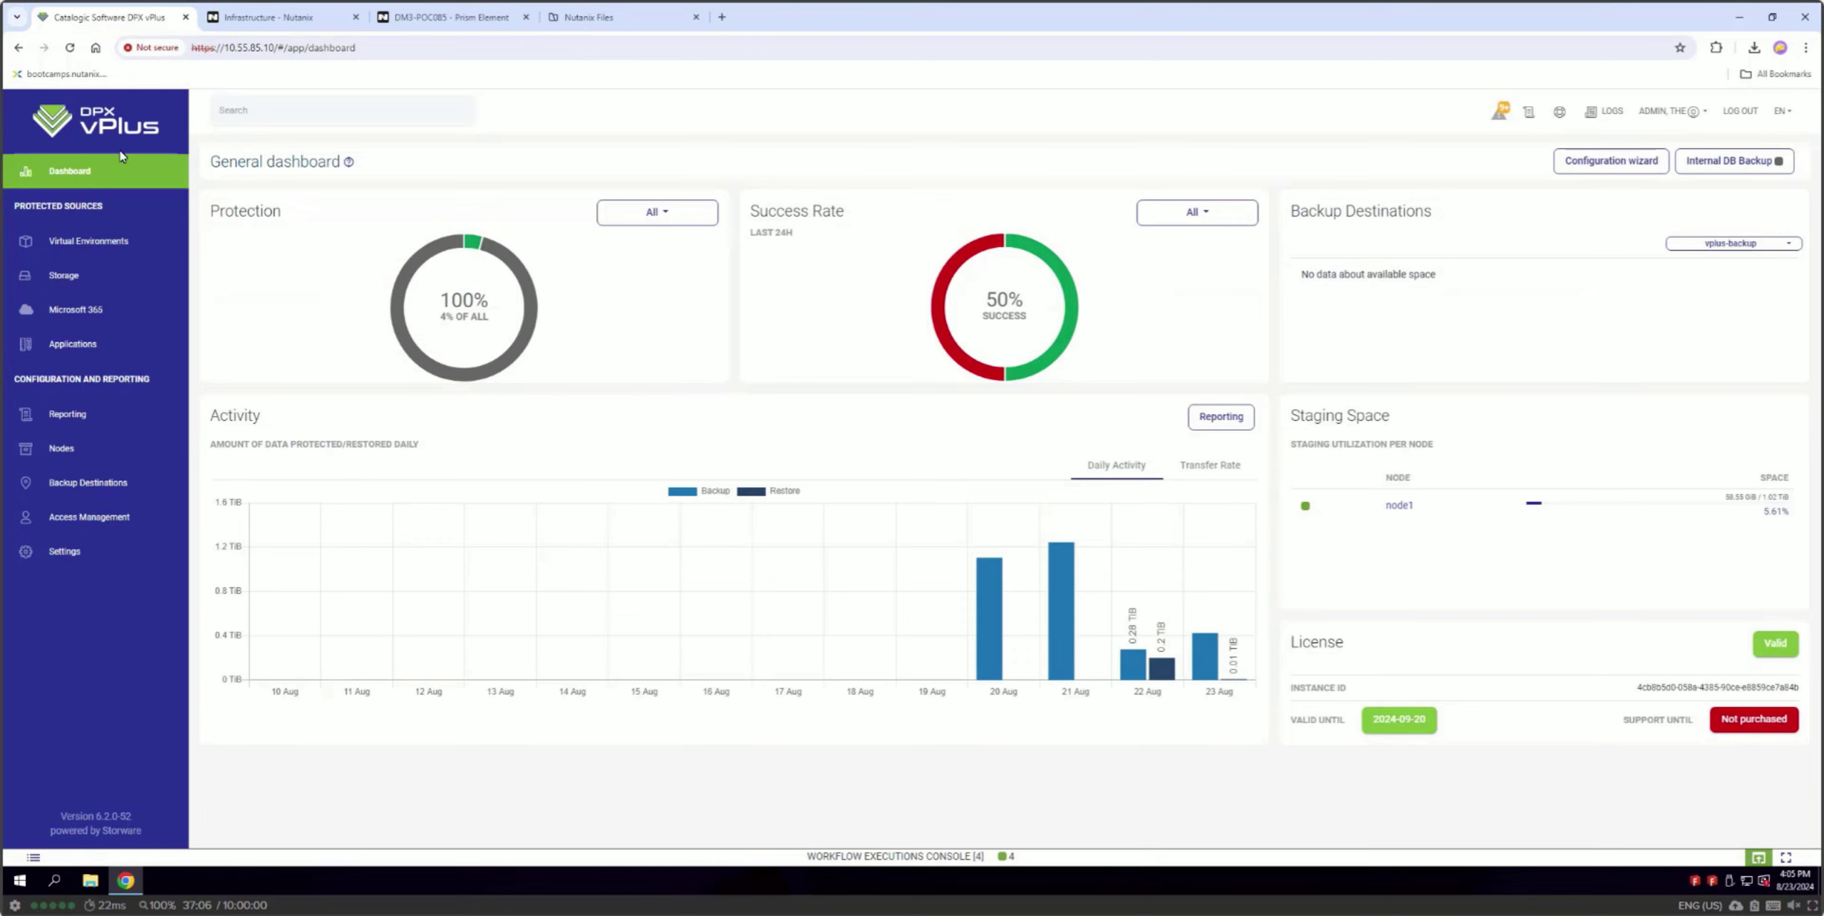
pyautogui.click(64, 275)
pyautogui.click(93, 349)
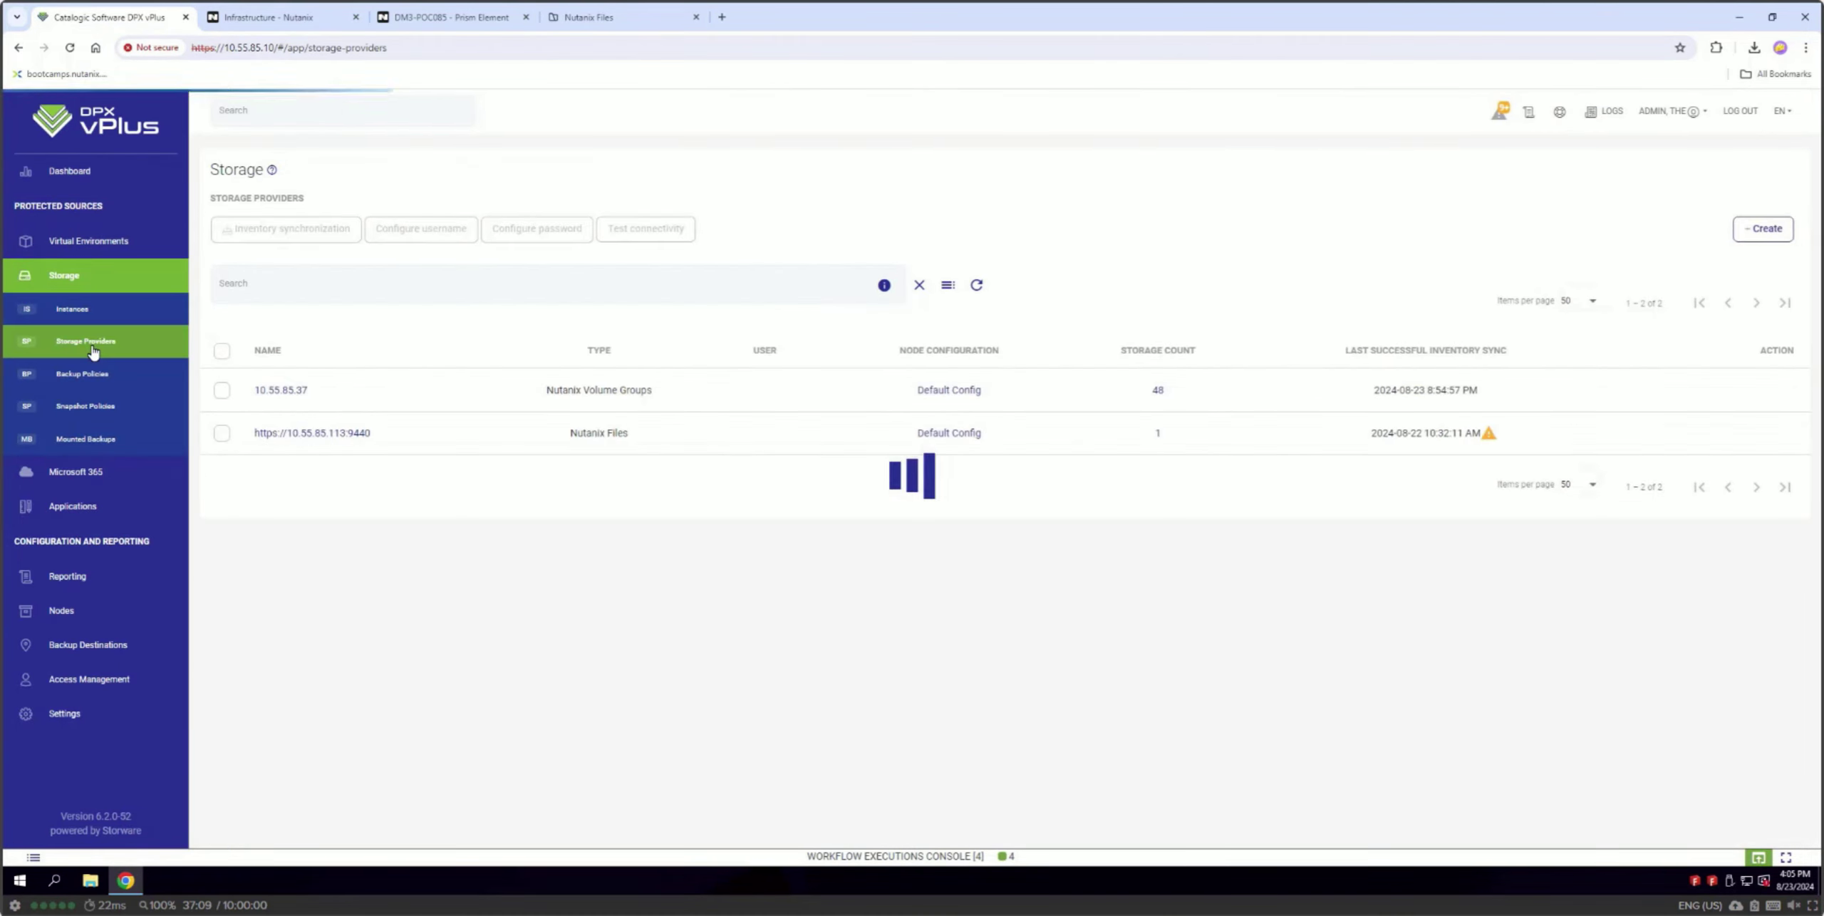
pyautogui.click(1748, 232)
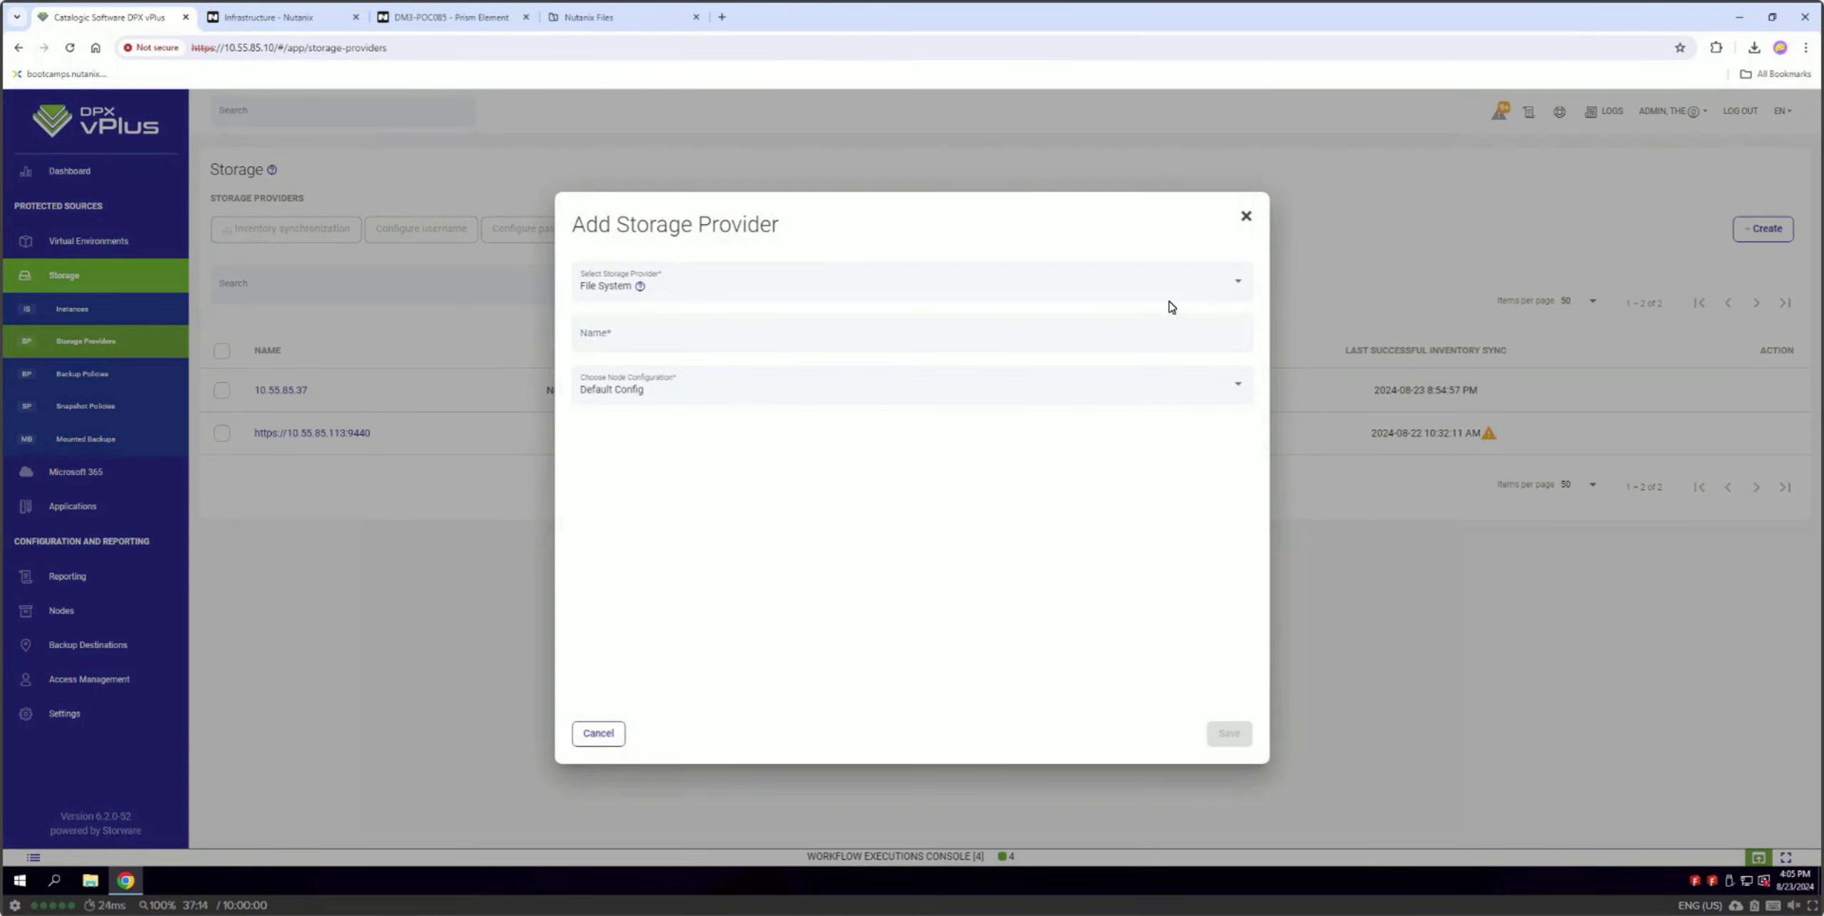
pyautogui.click(1161, 298)
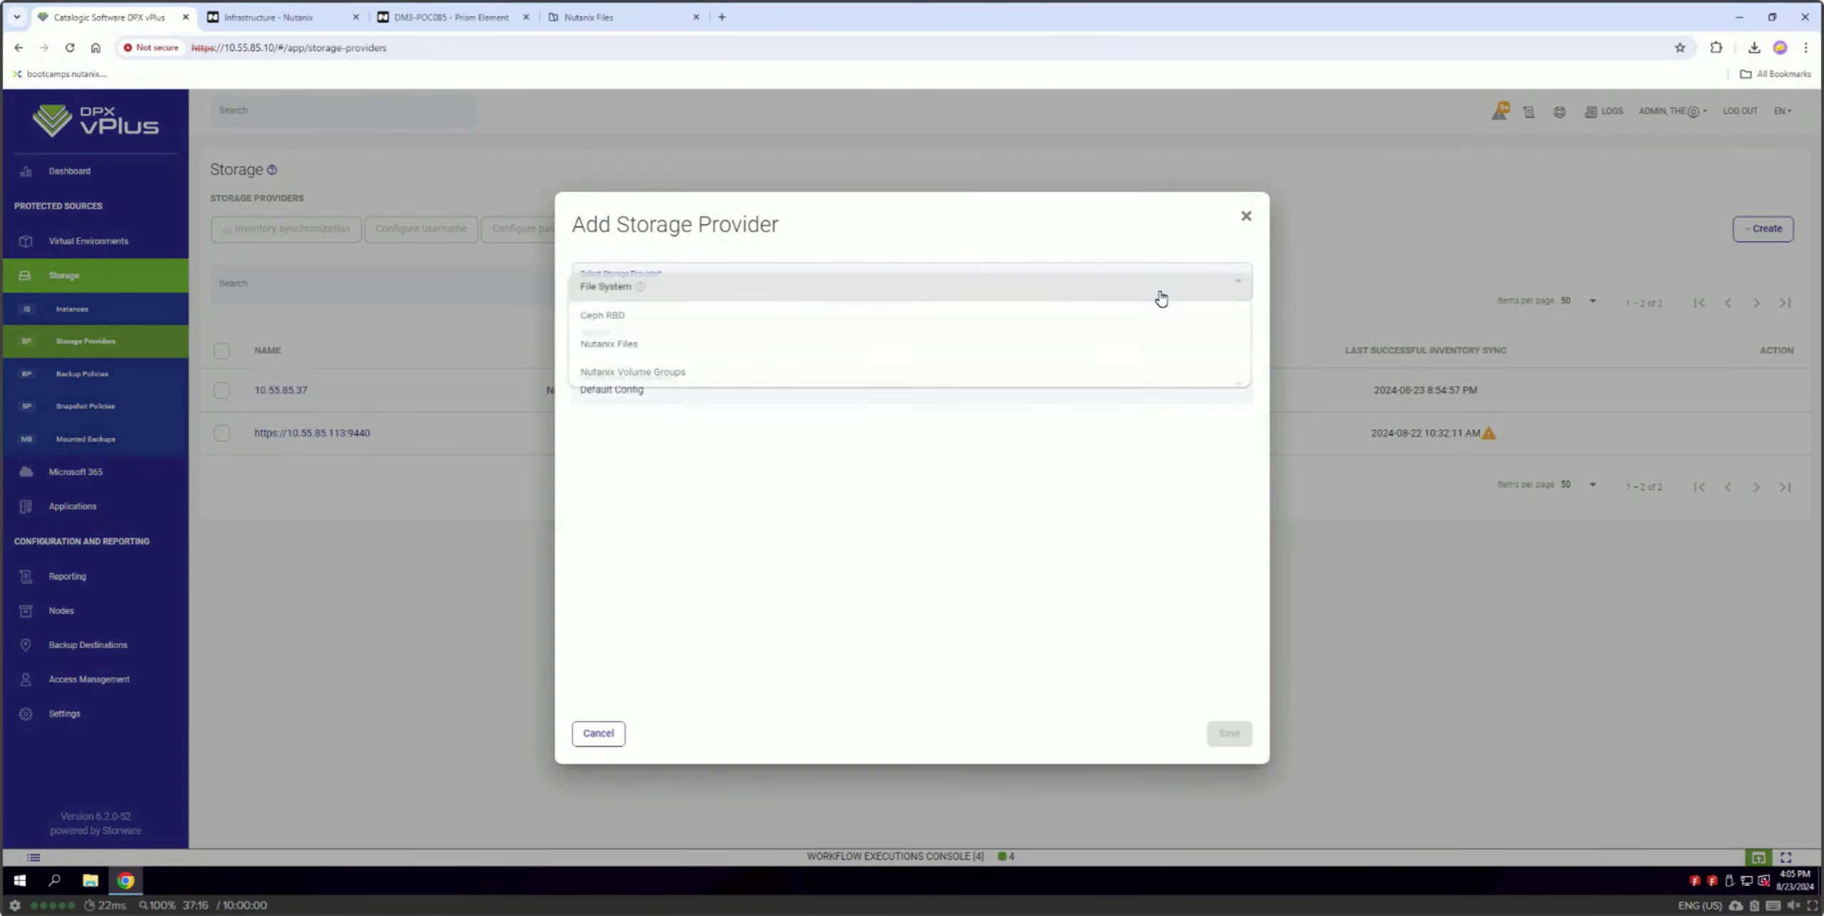
pyautogui.click(888, 349)
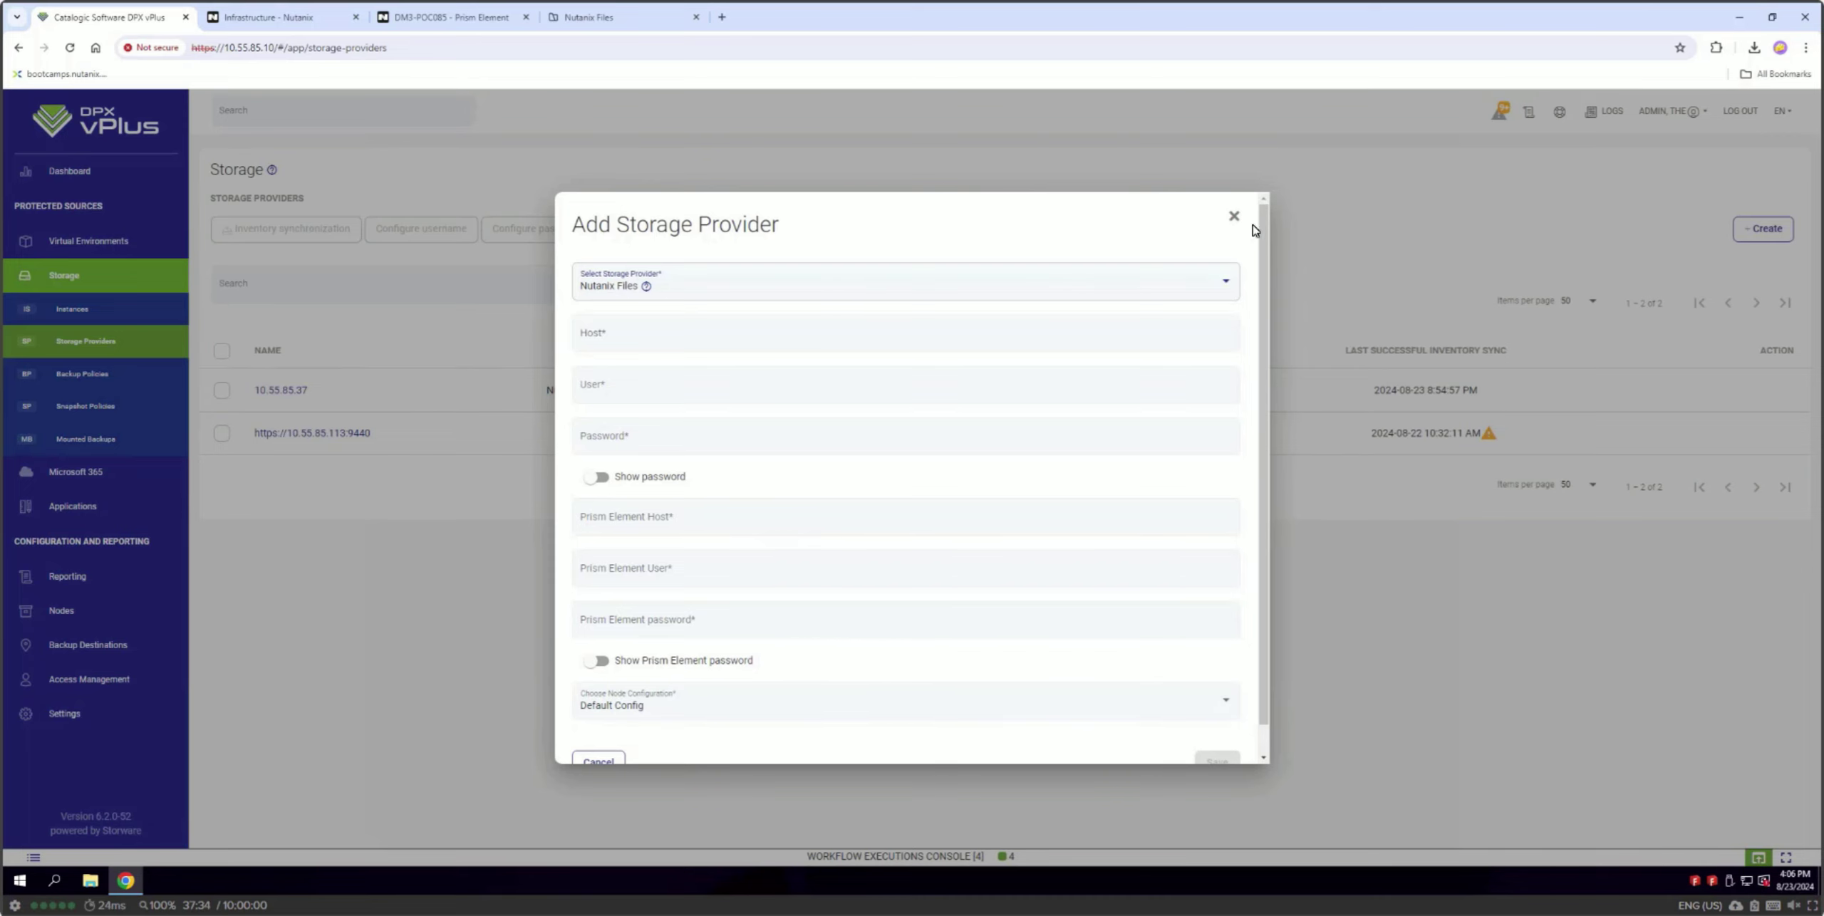
pyautogui.click(1235, 217)
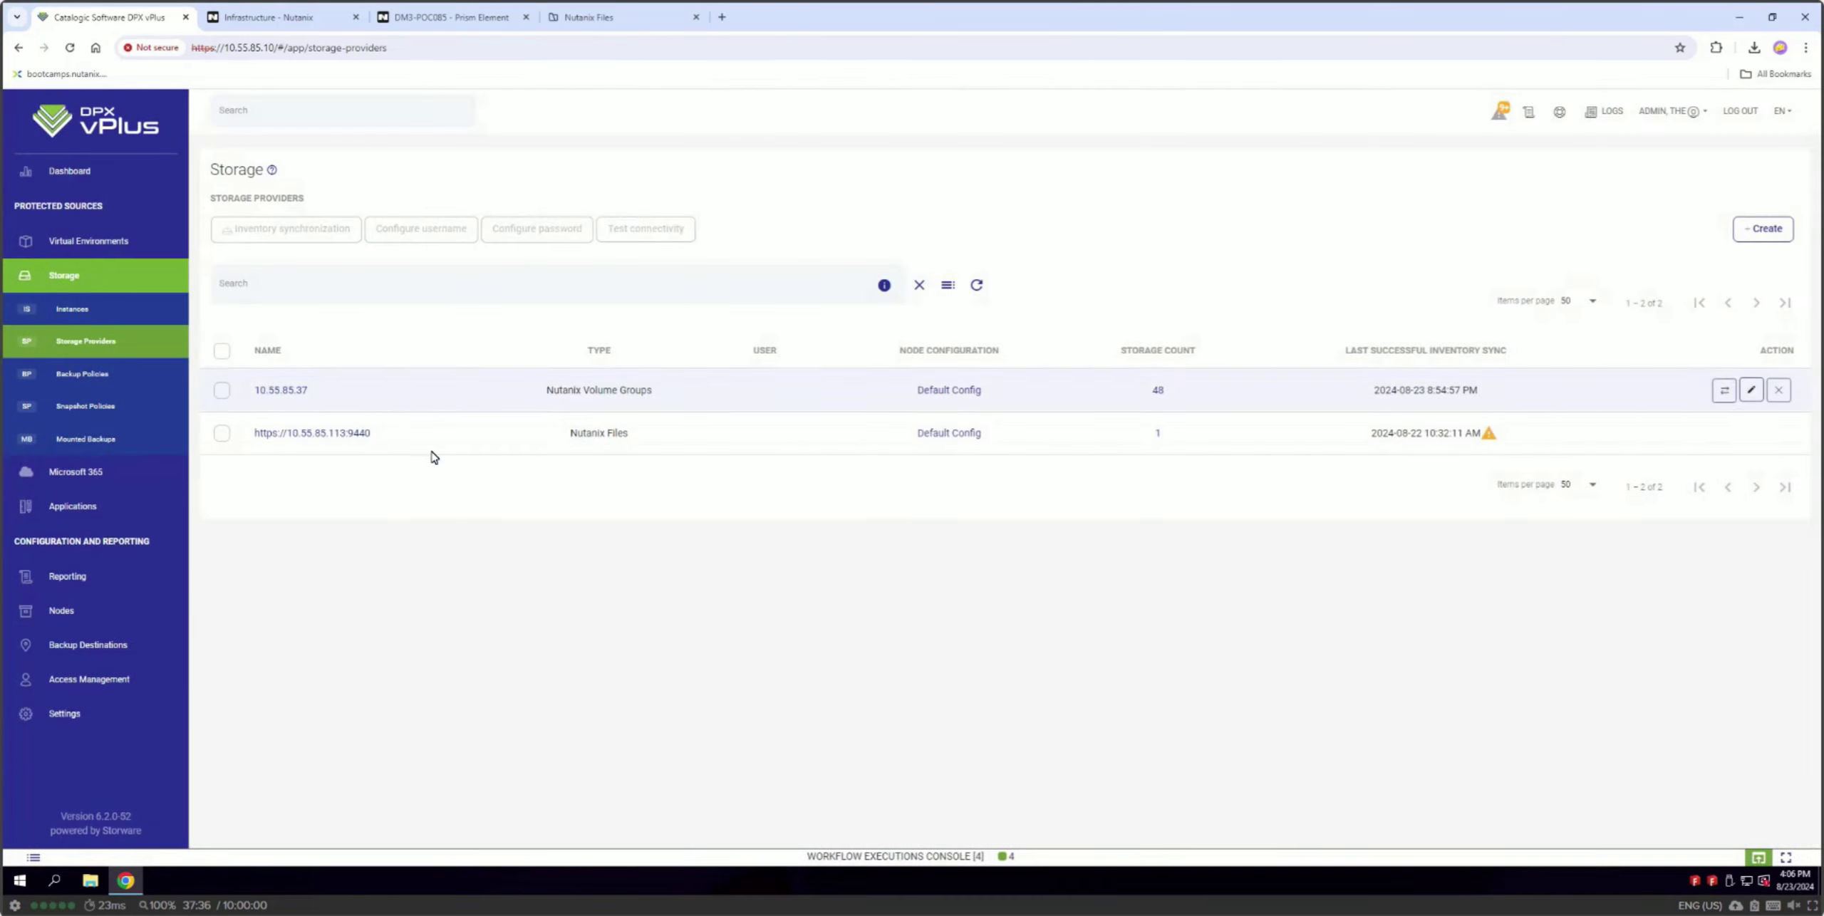
# - Open the existing Nutanix Files provider's settings and look up the catalogic-fs file server details in the Nutanix Files console
pyautogui.click(348, 434)
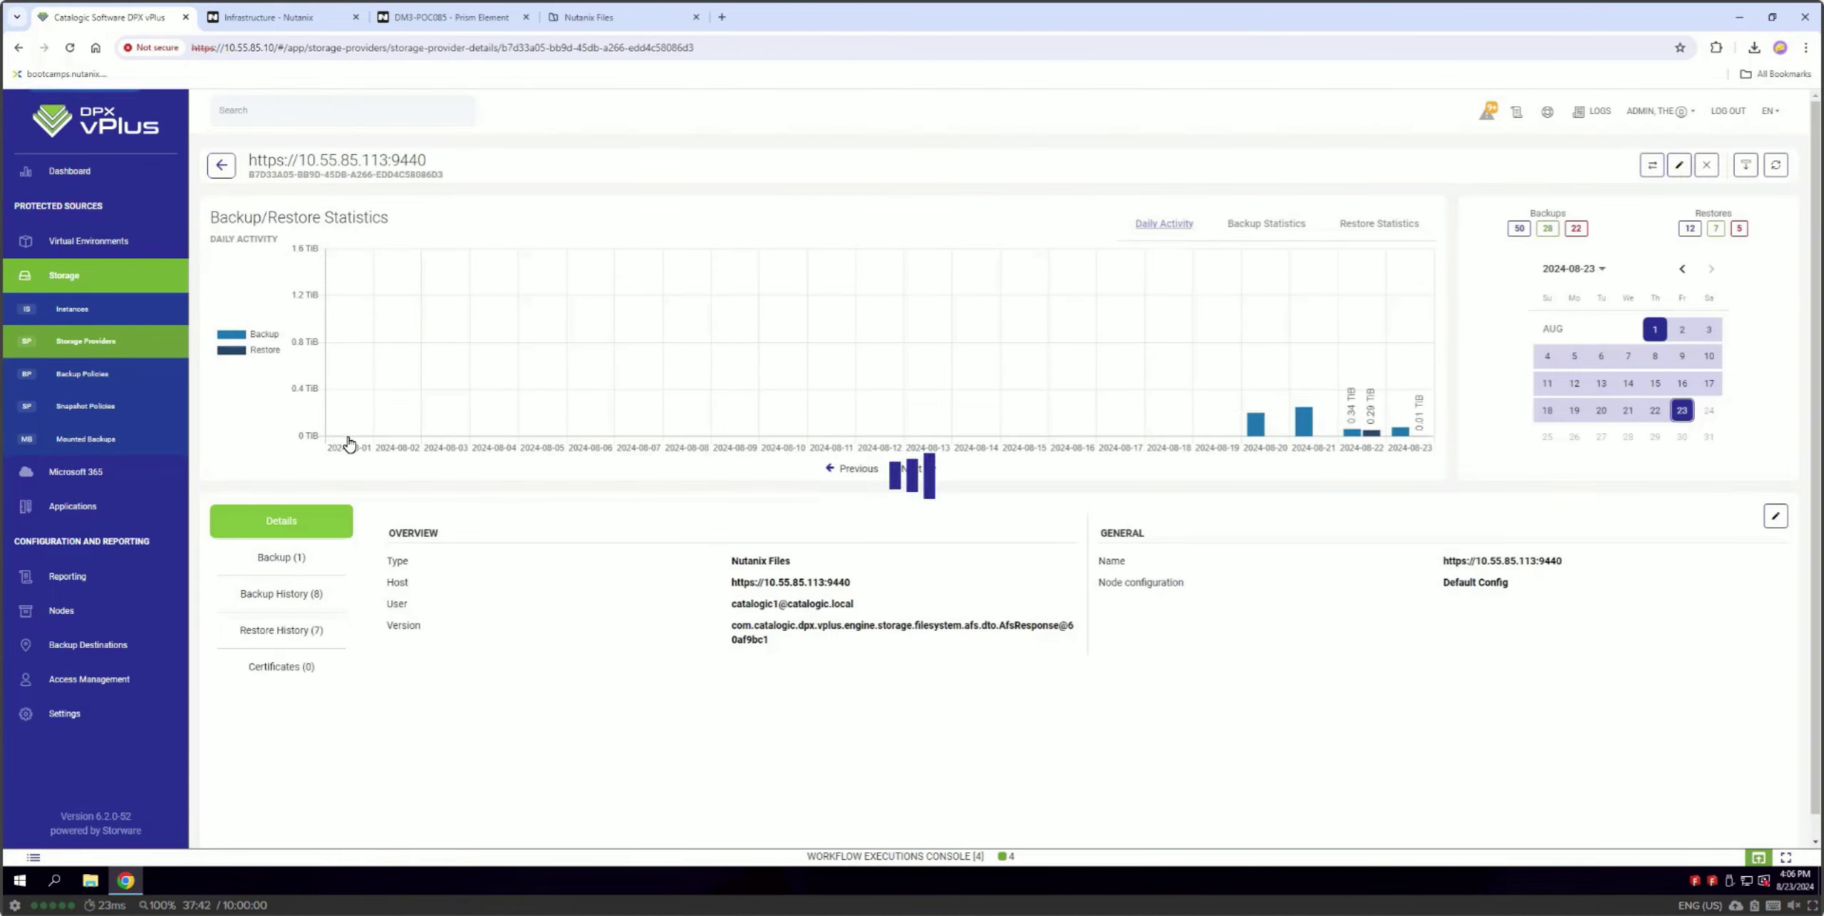
pyautogui.click(1682, 167)
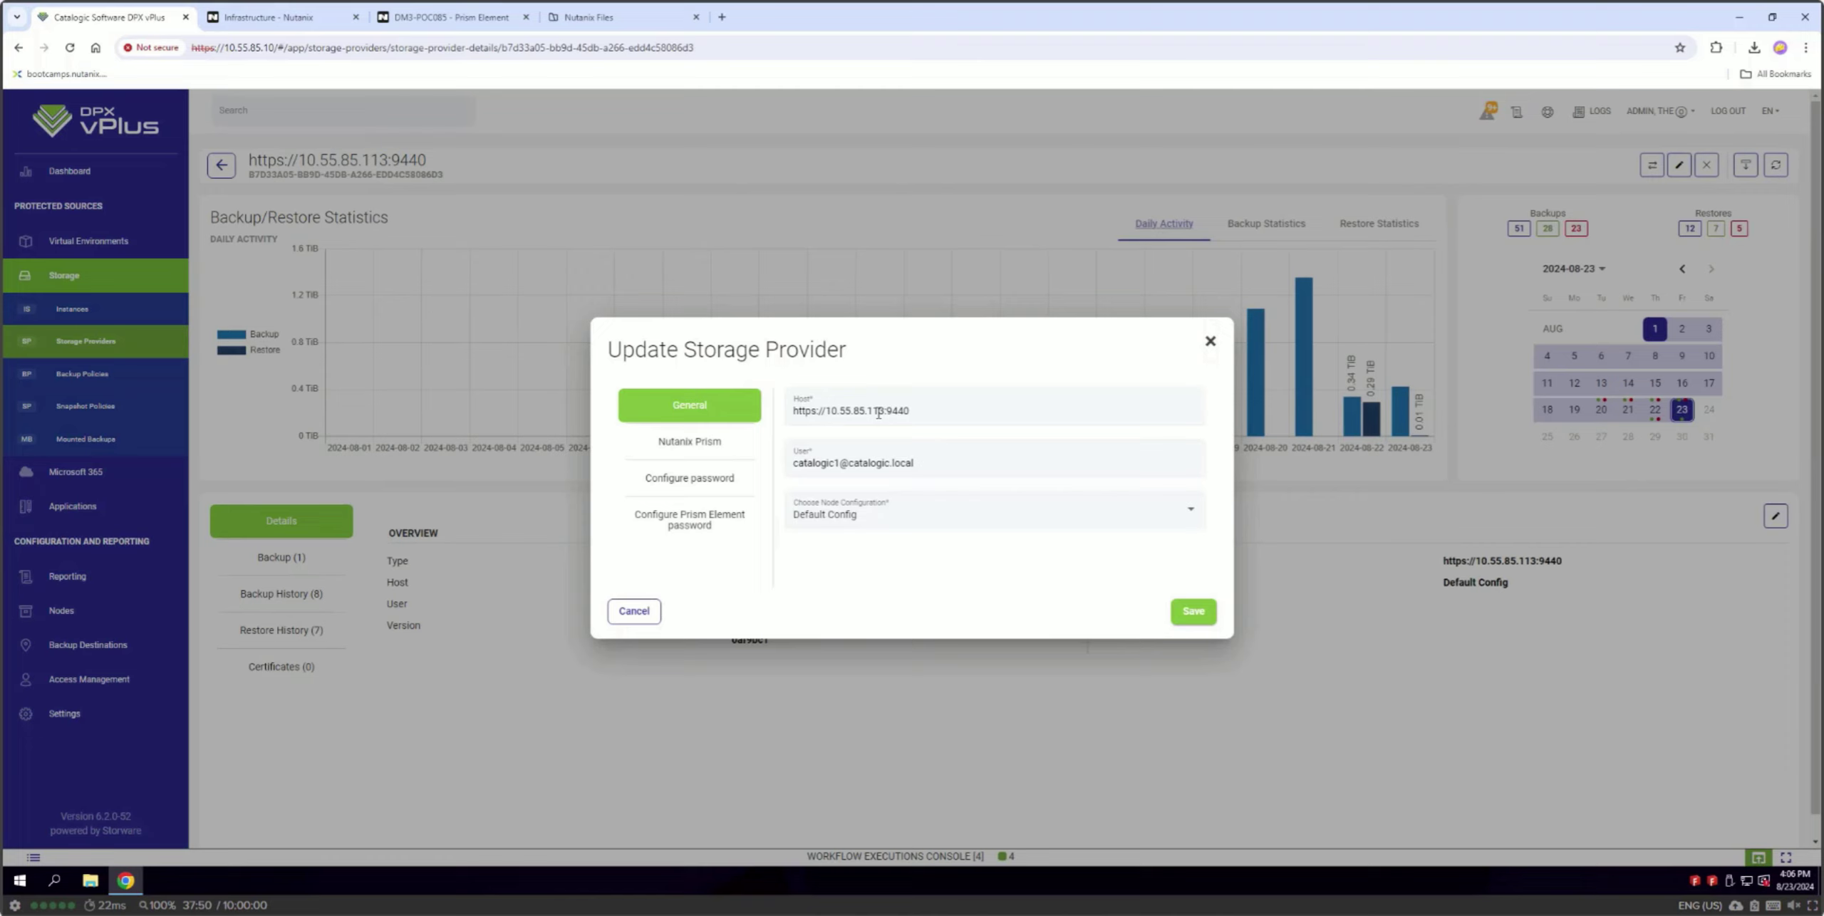
pyautogui.click(645, 22)
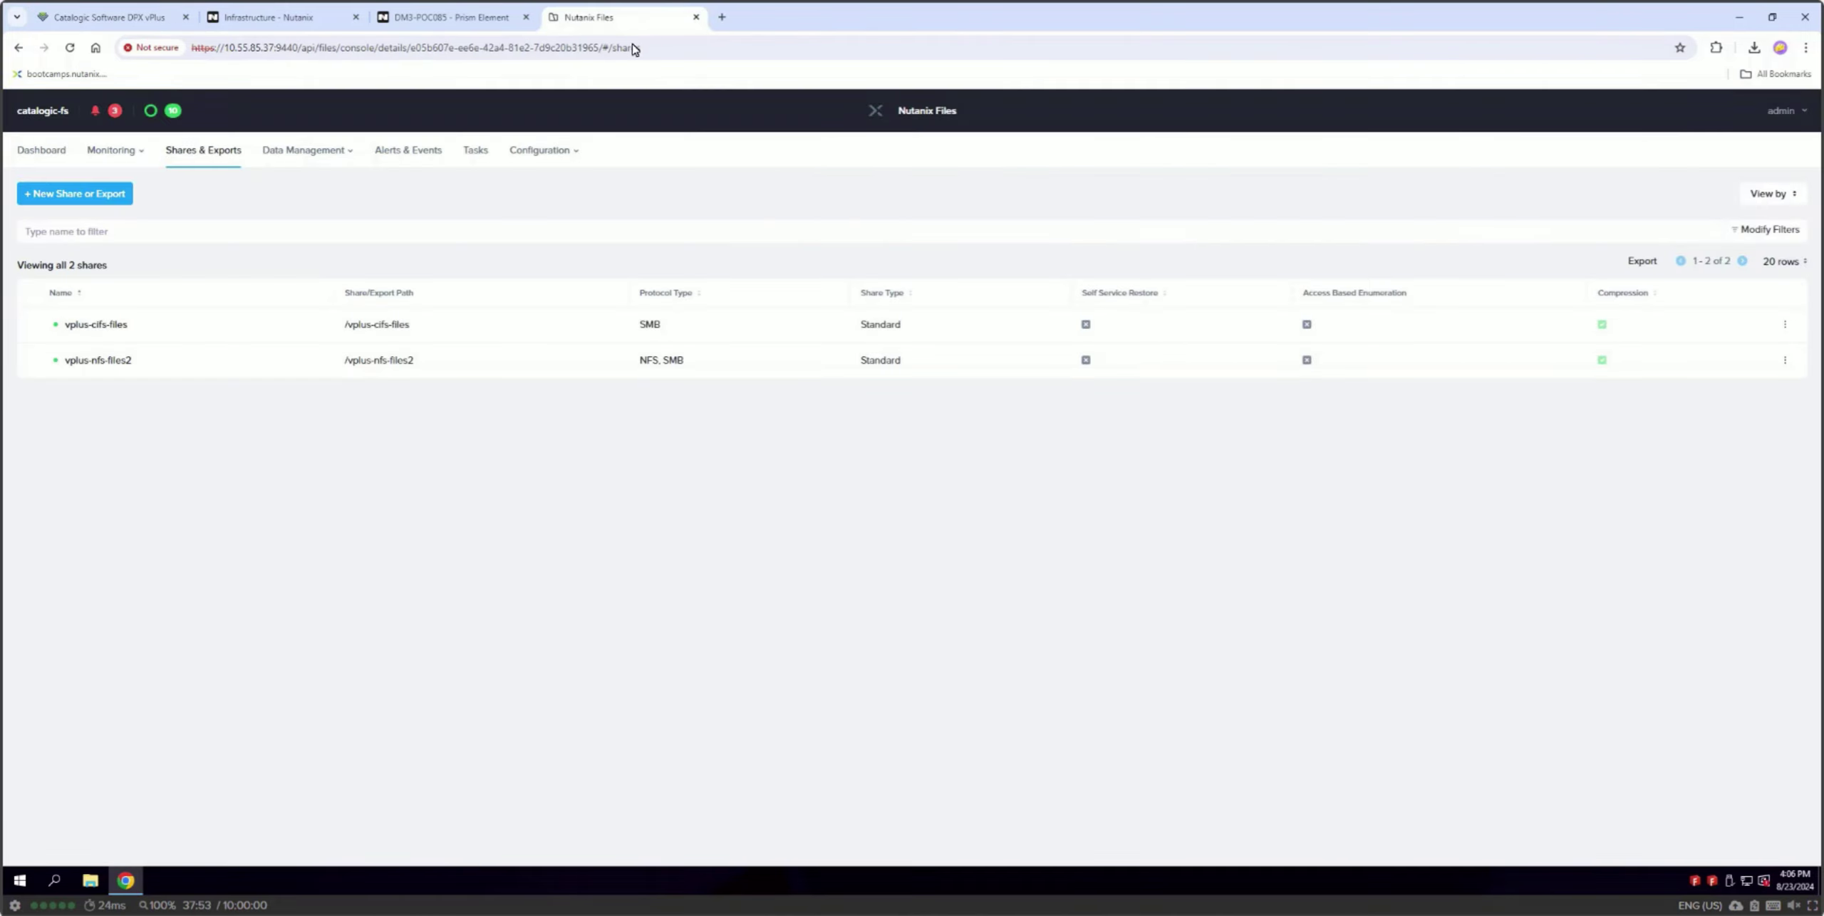
pyautogui.click(60, 152)
pyautogui.click(54, 114)
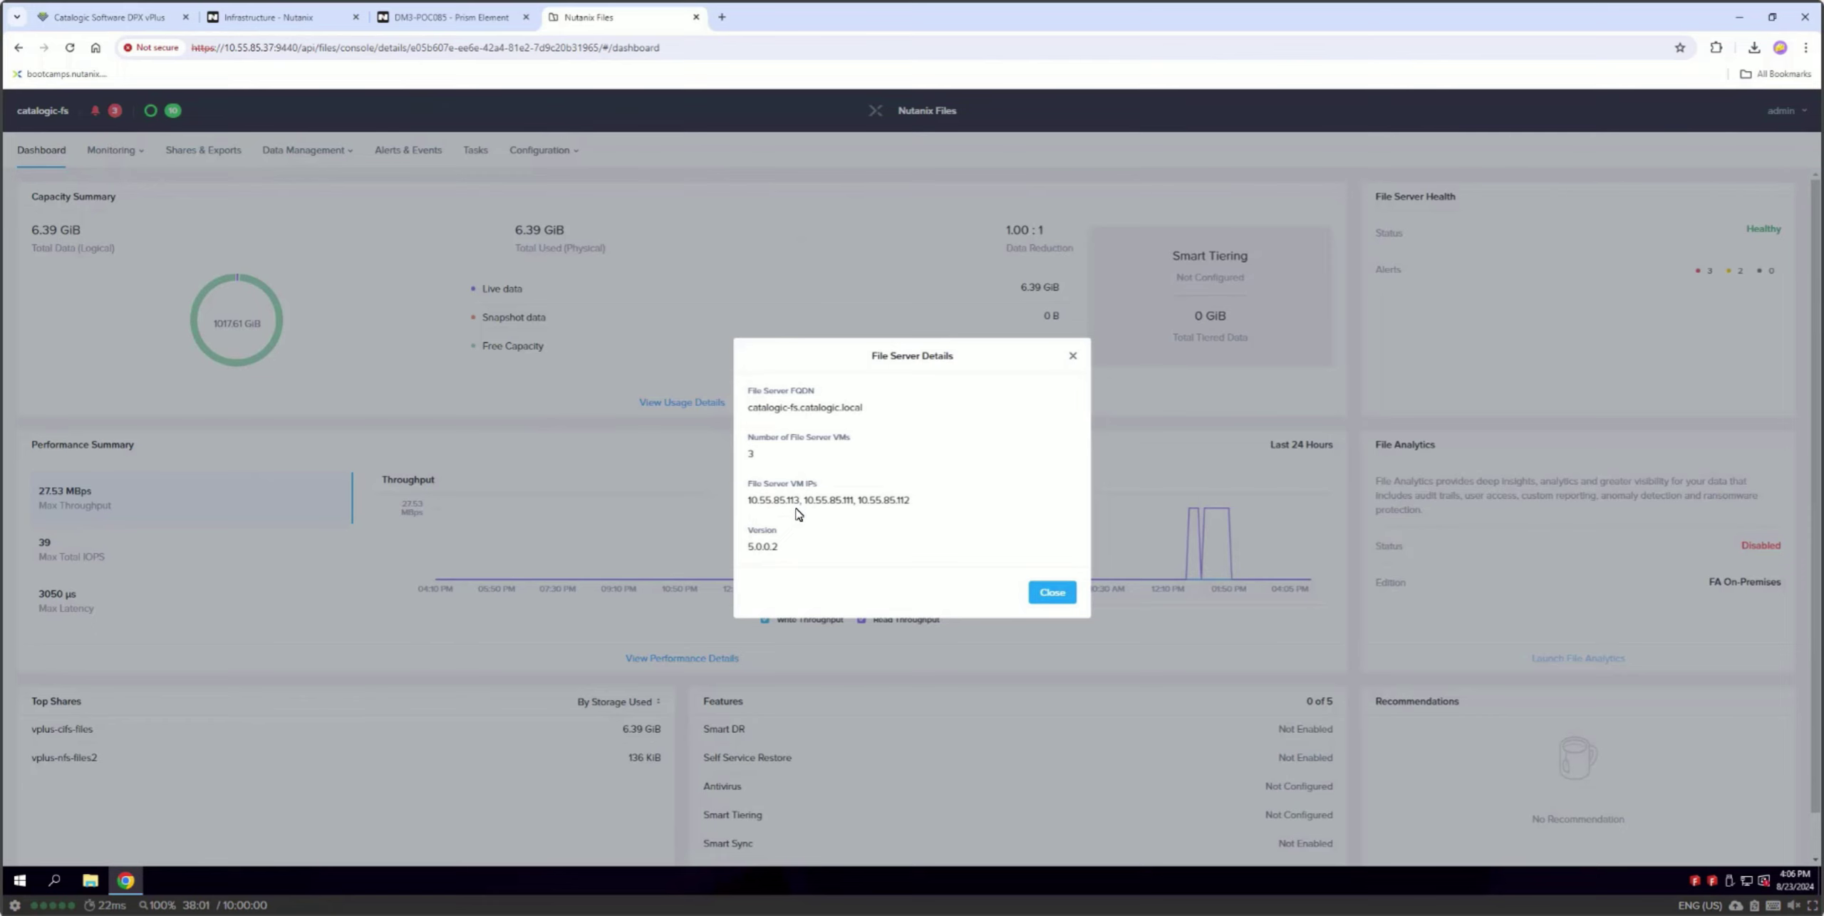
# - Back in DPX vPlus, review the Nutanix Files provider's general, Nutanix Prism and password settings, and cancel without saving
pyautogui.click(106, 27)
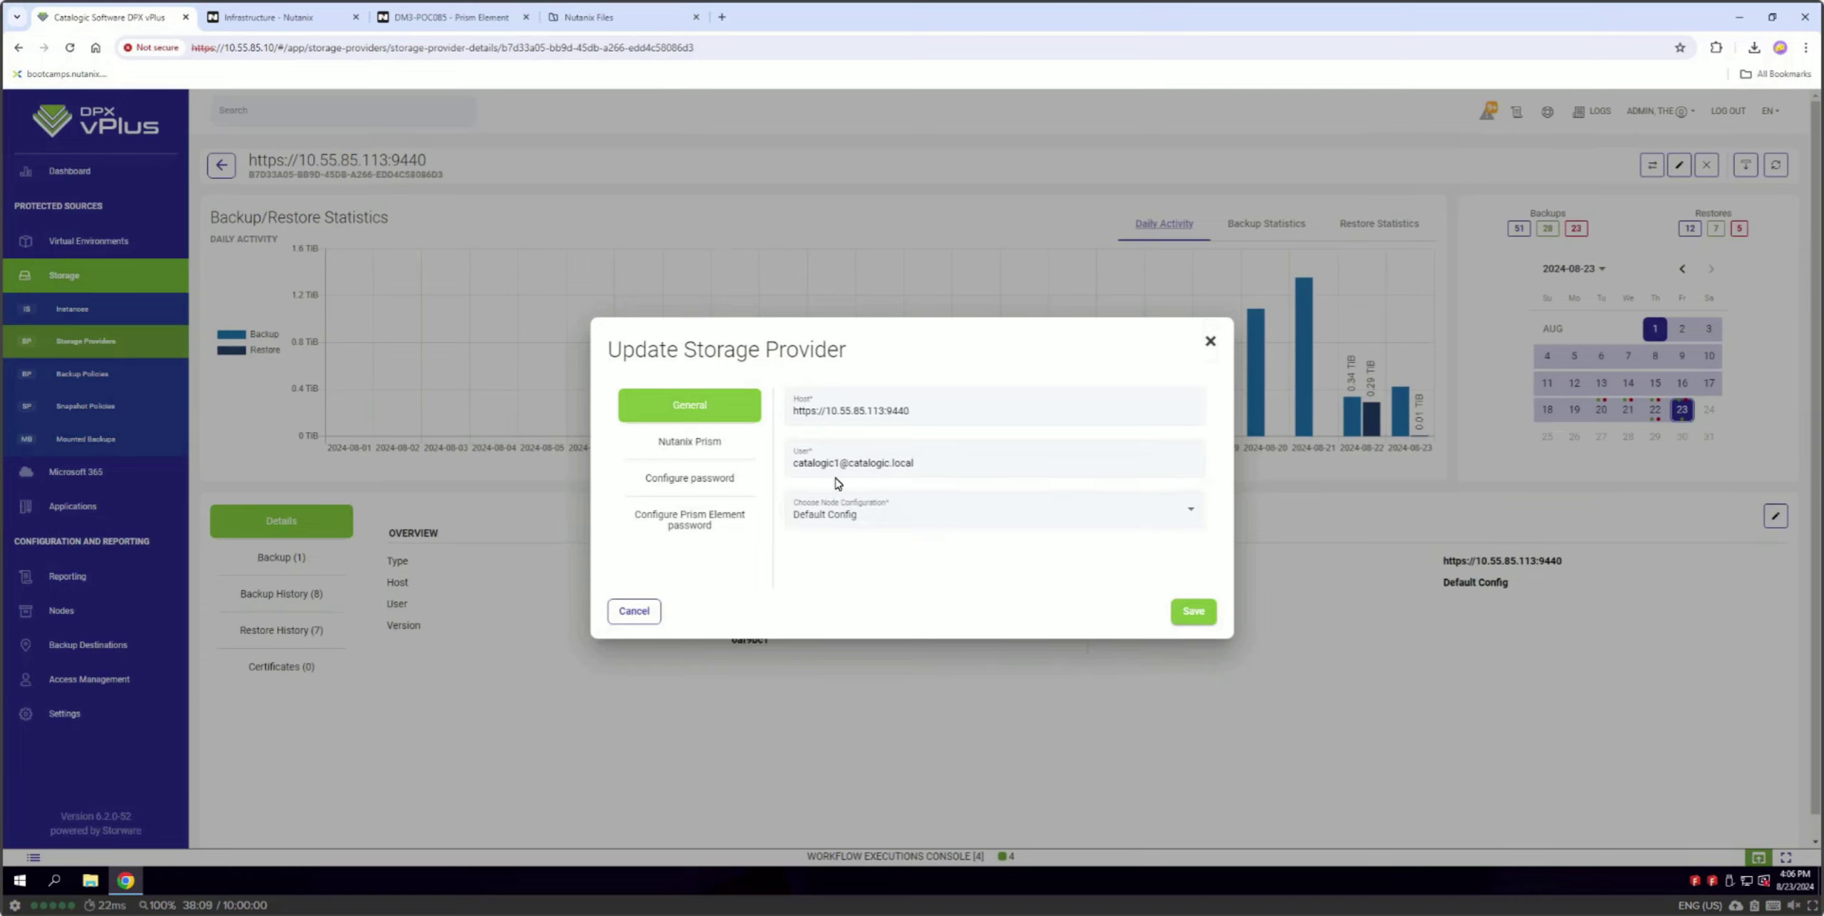
pyautogui.click(705, 446)
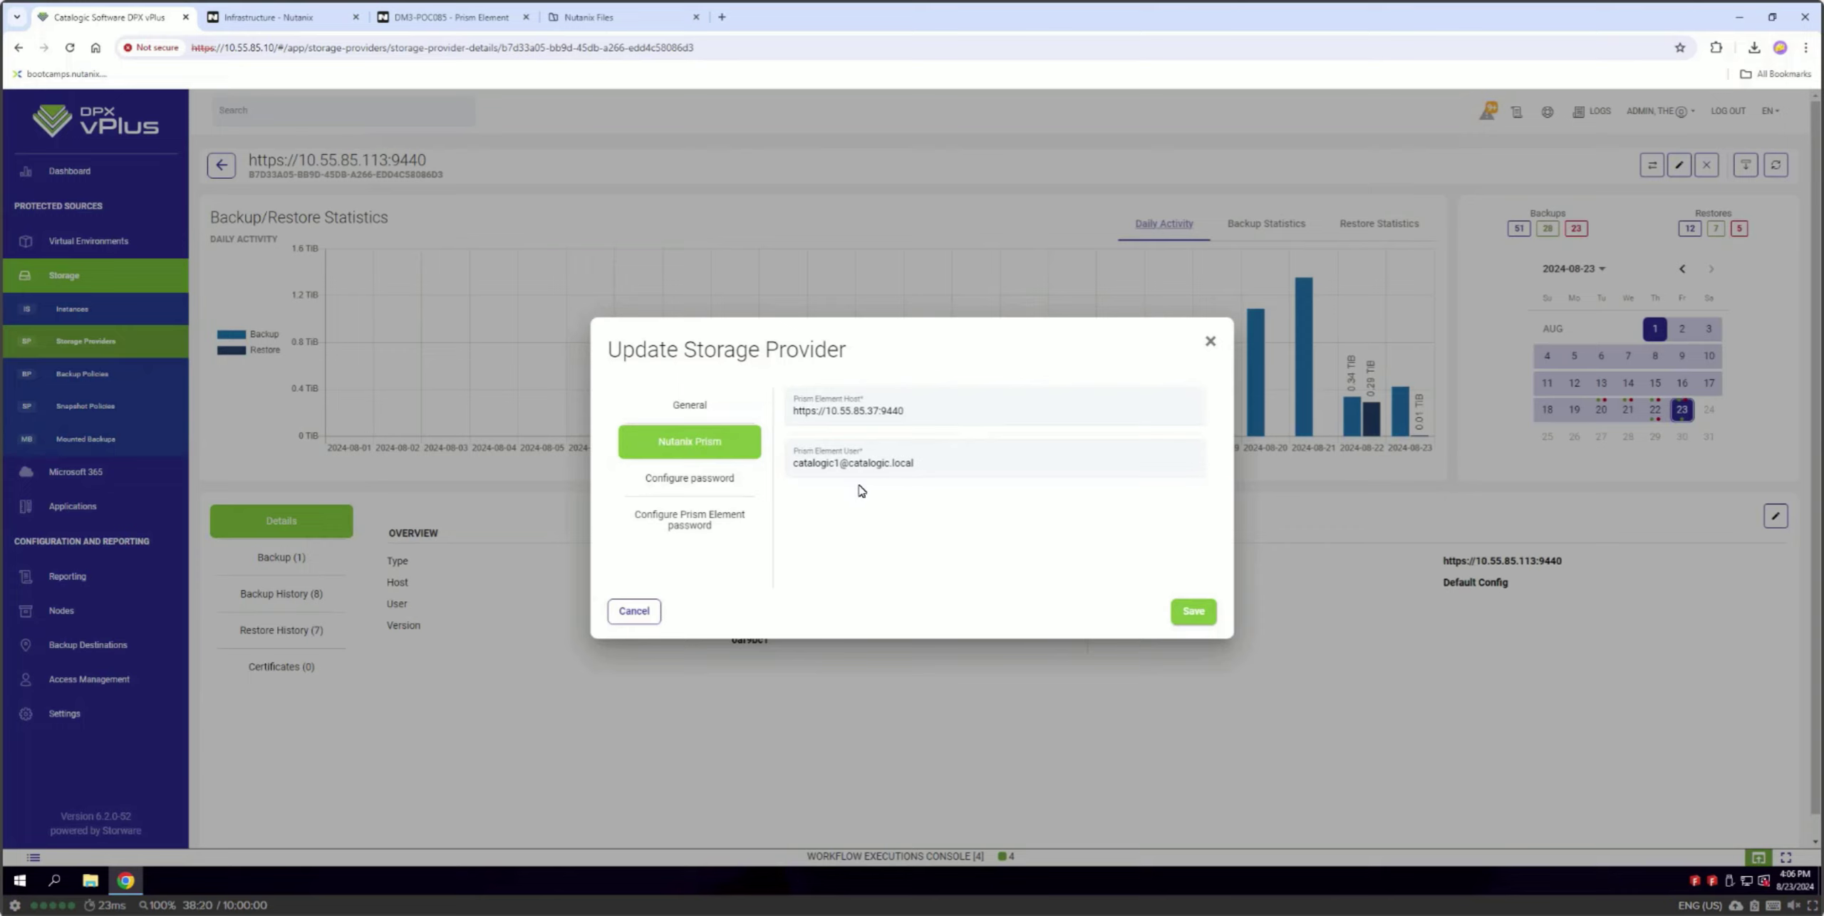
pyautogui.click(696, 486)
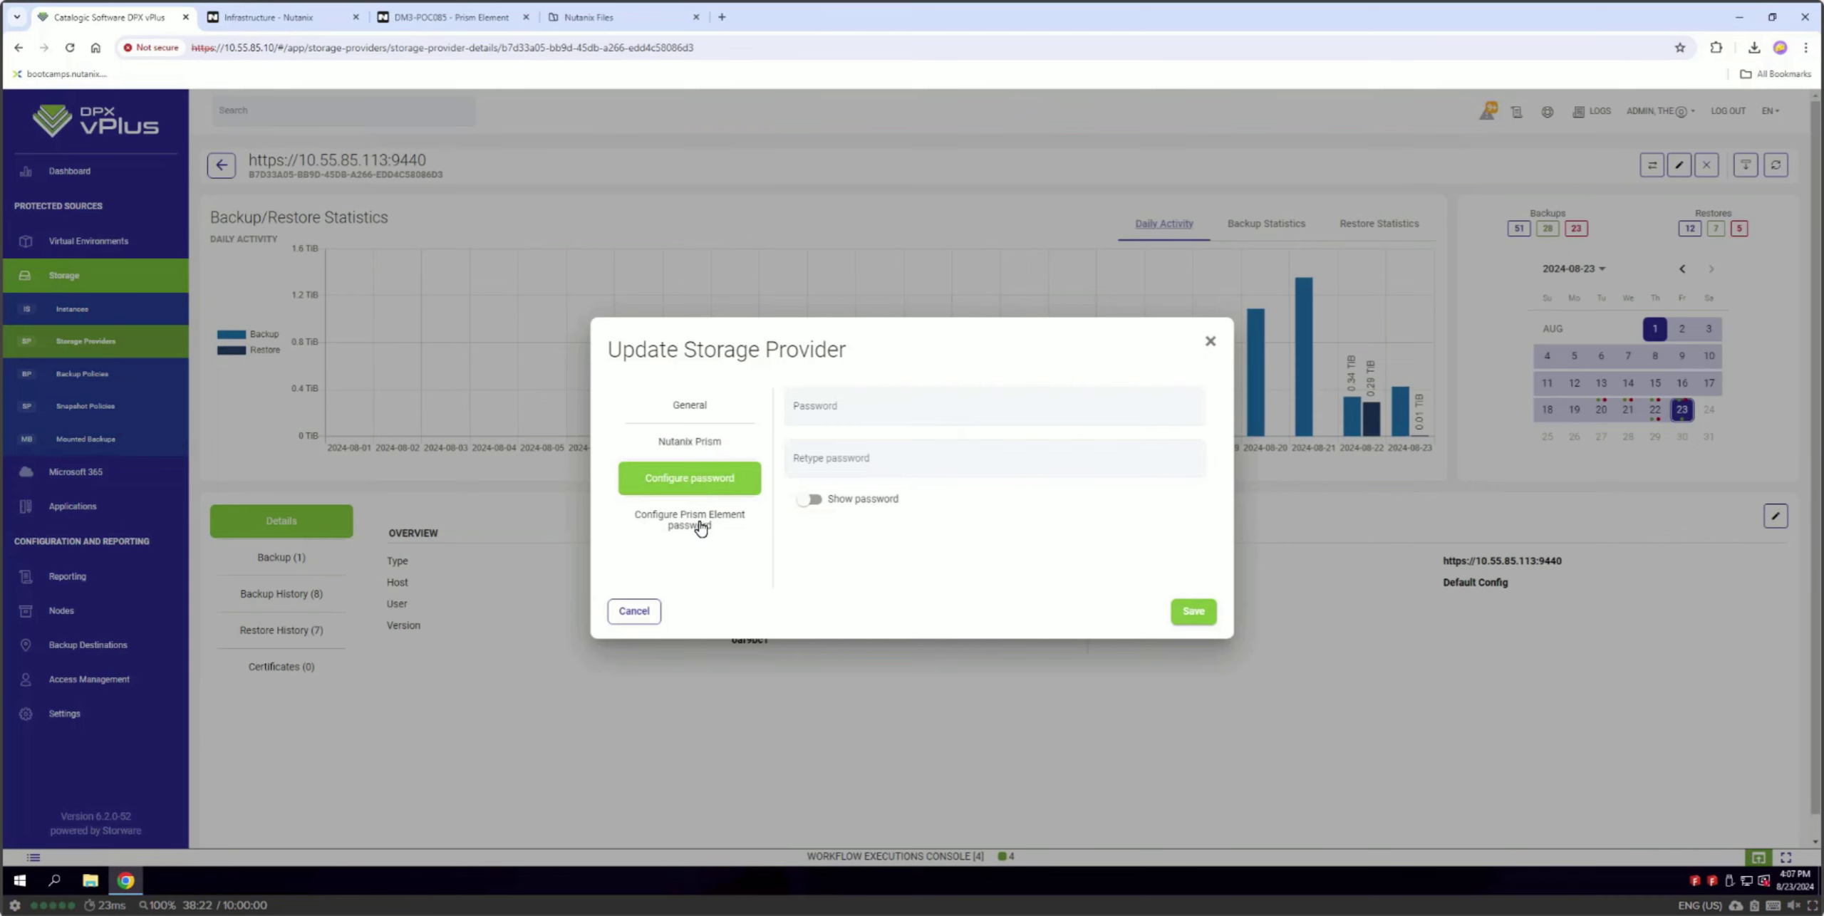
pyautogui.click(696, 521)
pyautogui.click(634, 611)
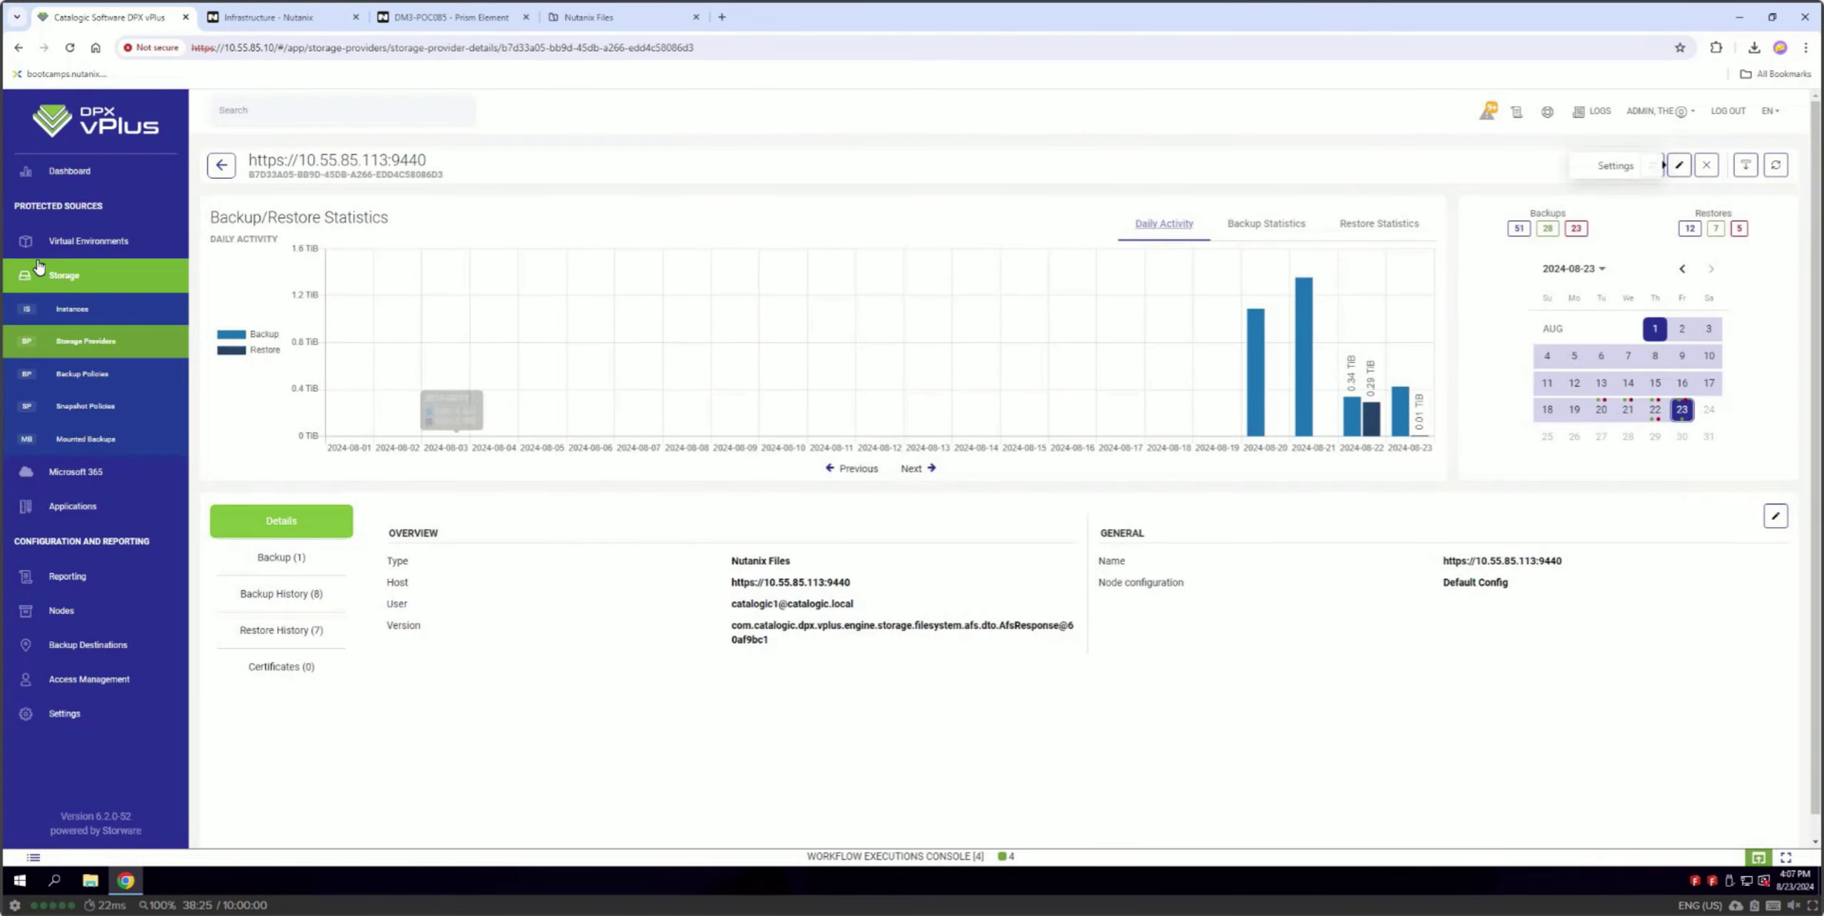
# - Open the list of storage instances and sort it by storage provider type
pyautogui.click(100, 343)
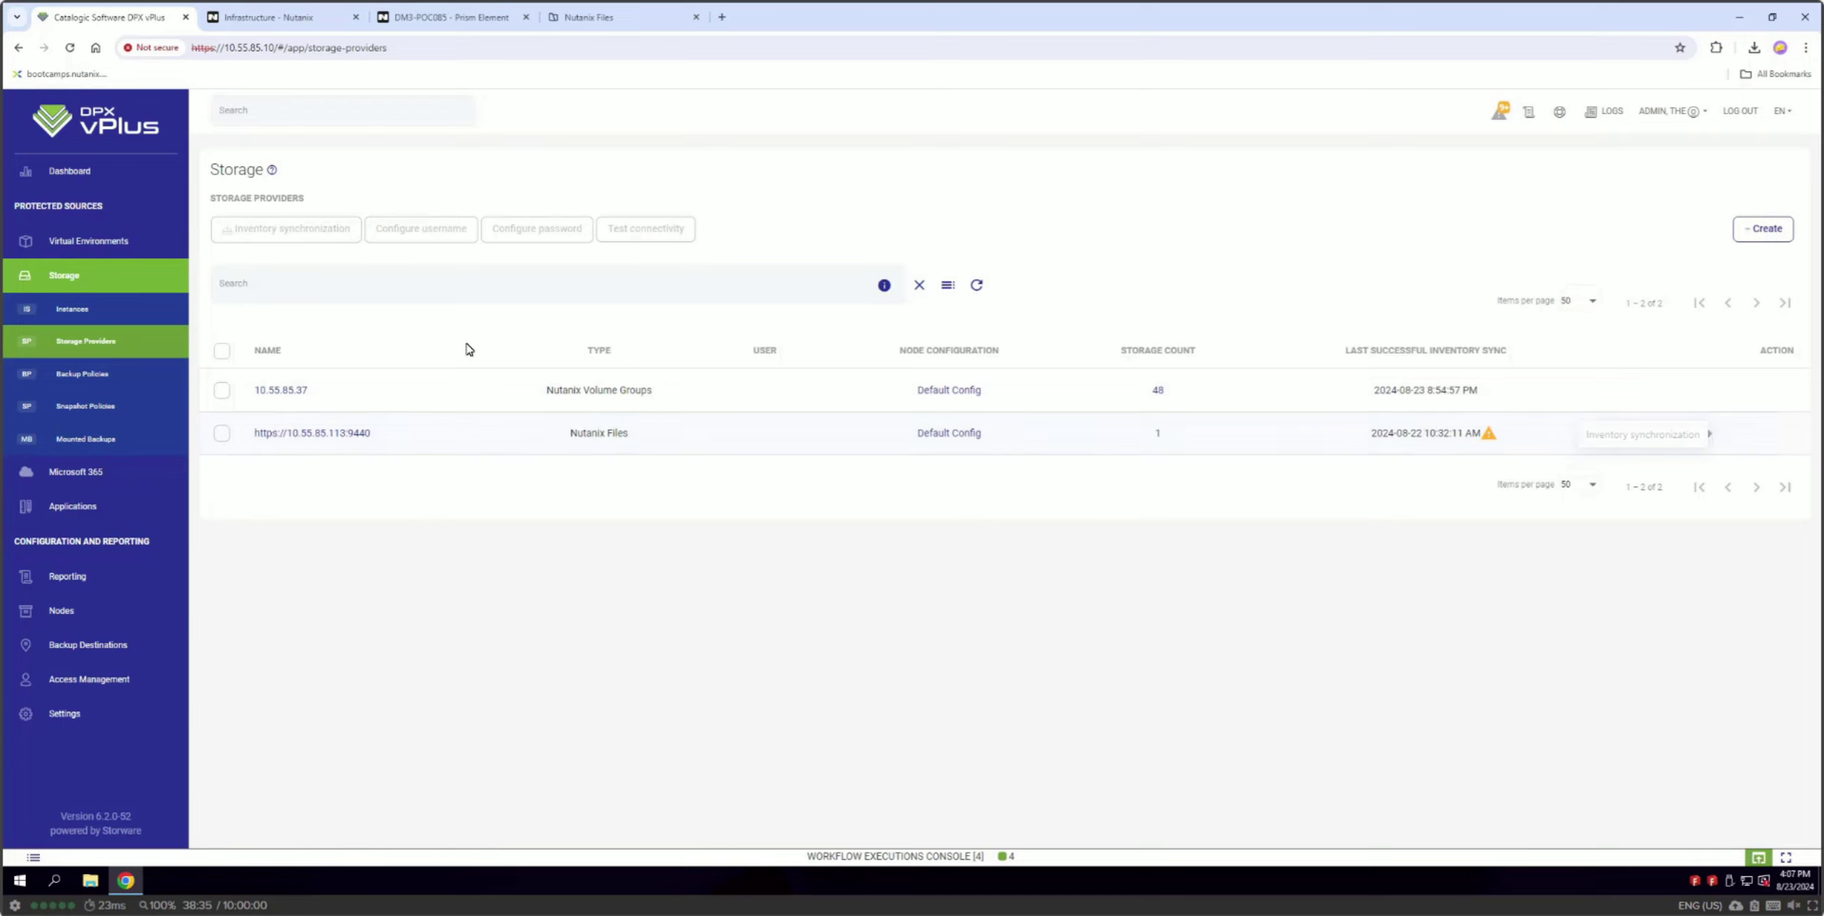
pyautogui.click(136, 315)
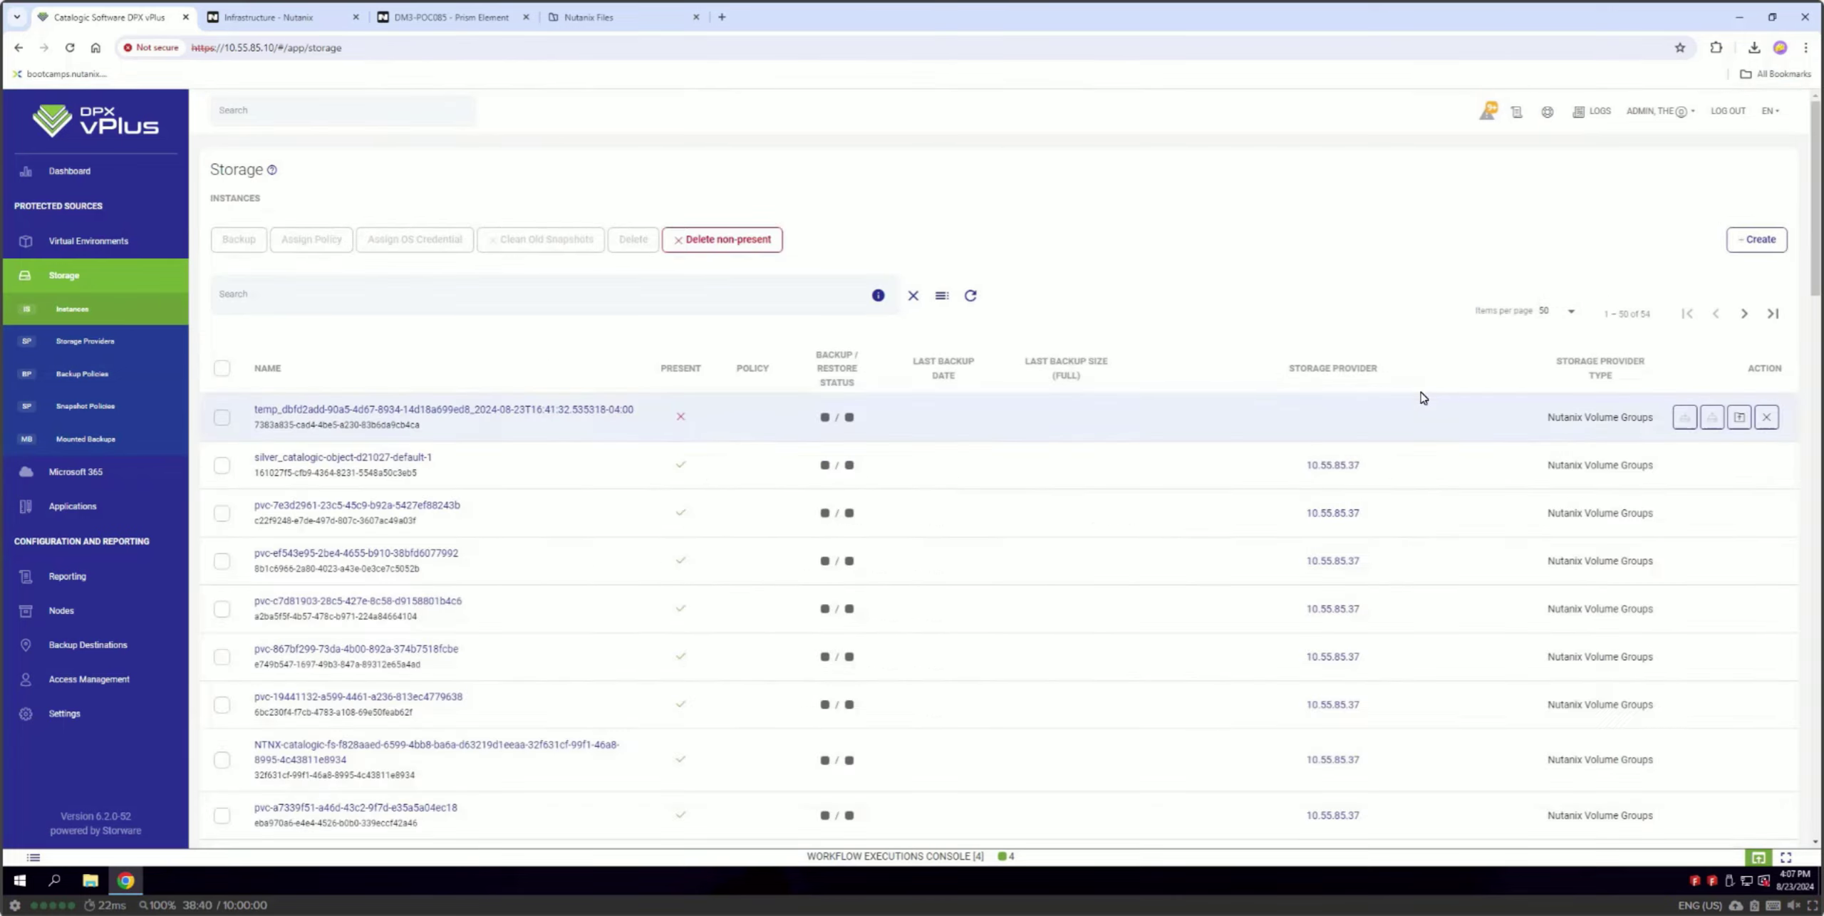
pyautogui.click(1577, 375)
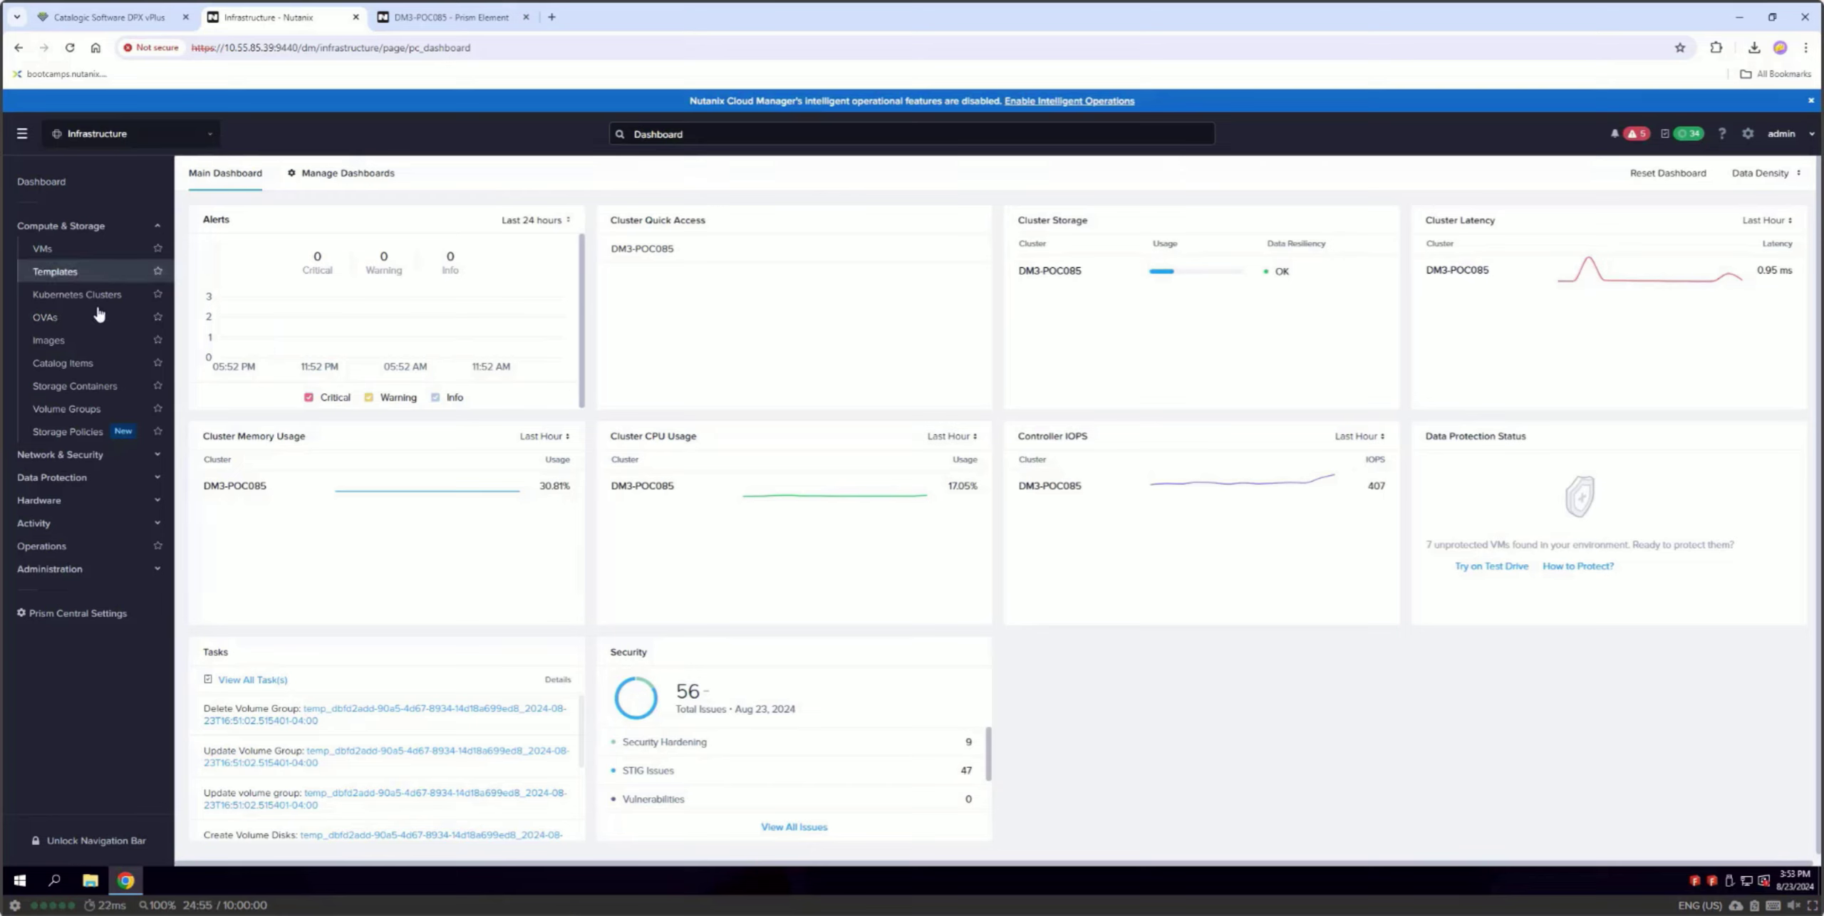
# - In Prism Central, list the volume groups and remove the Is Hidden = No filter
pyautogui.click(93, 409)
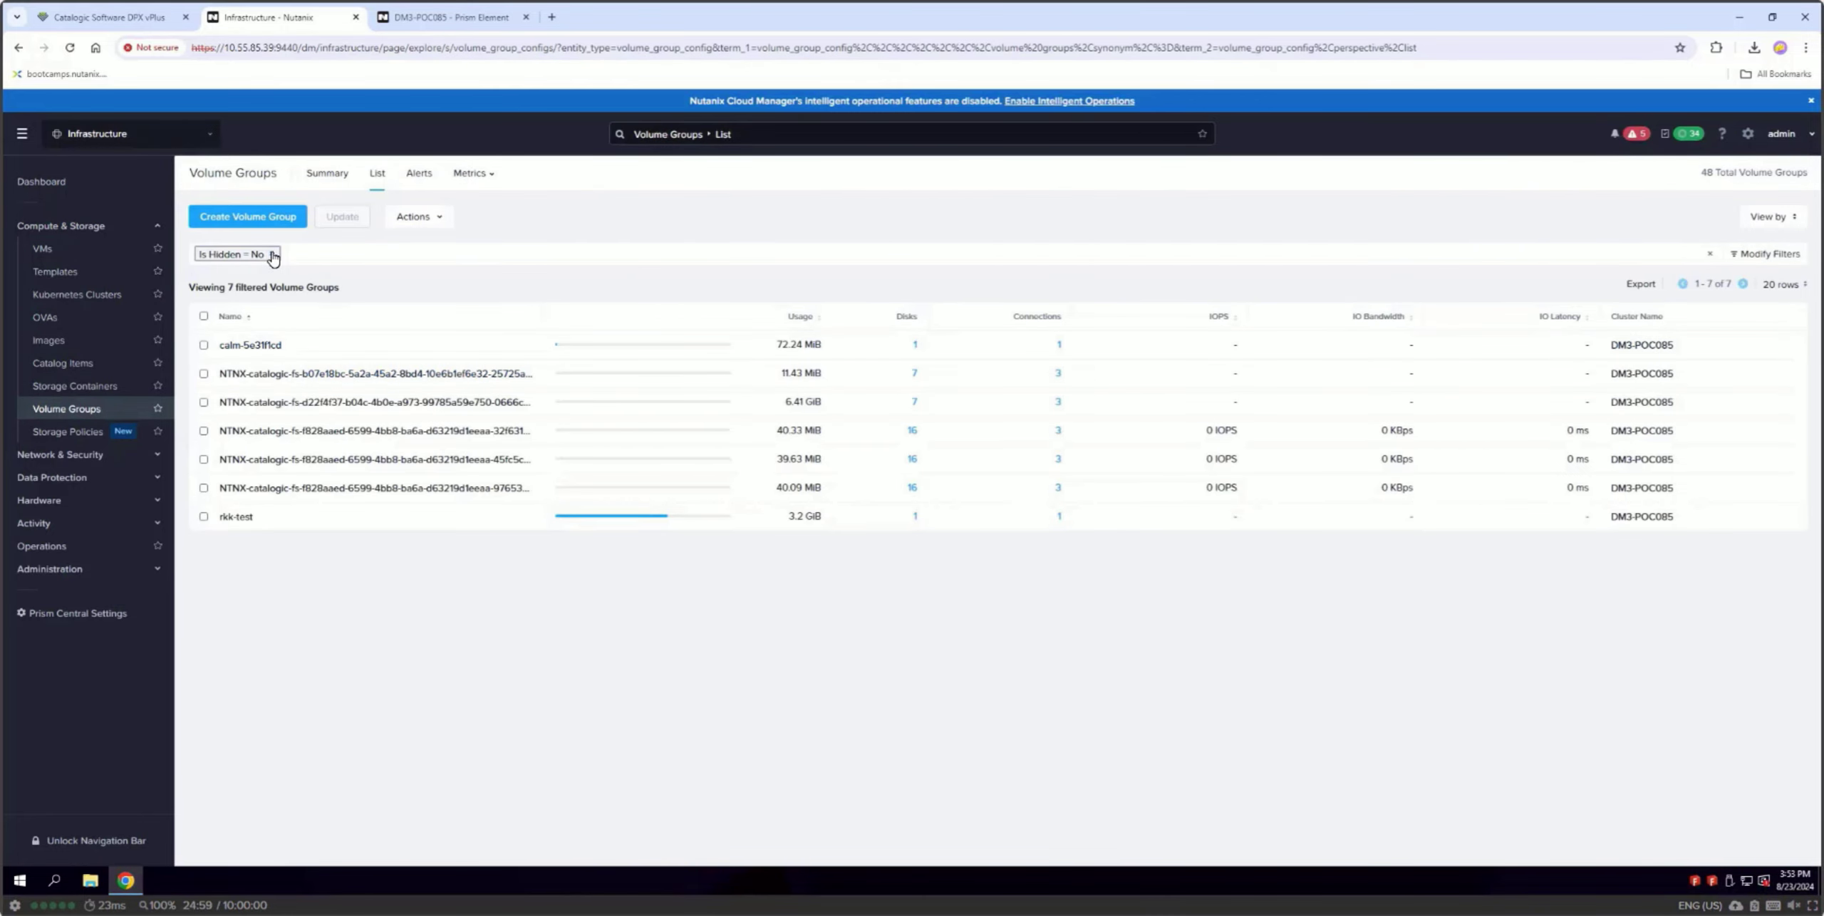
pyautogui.click(273, 254)
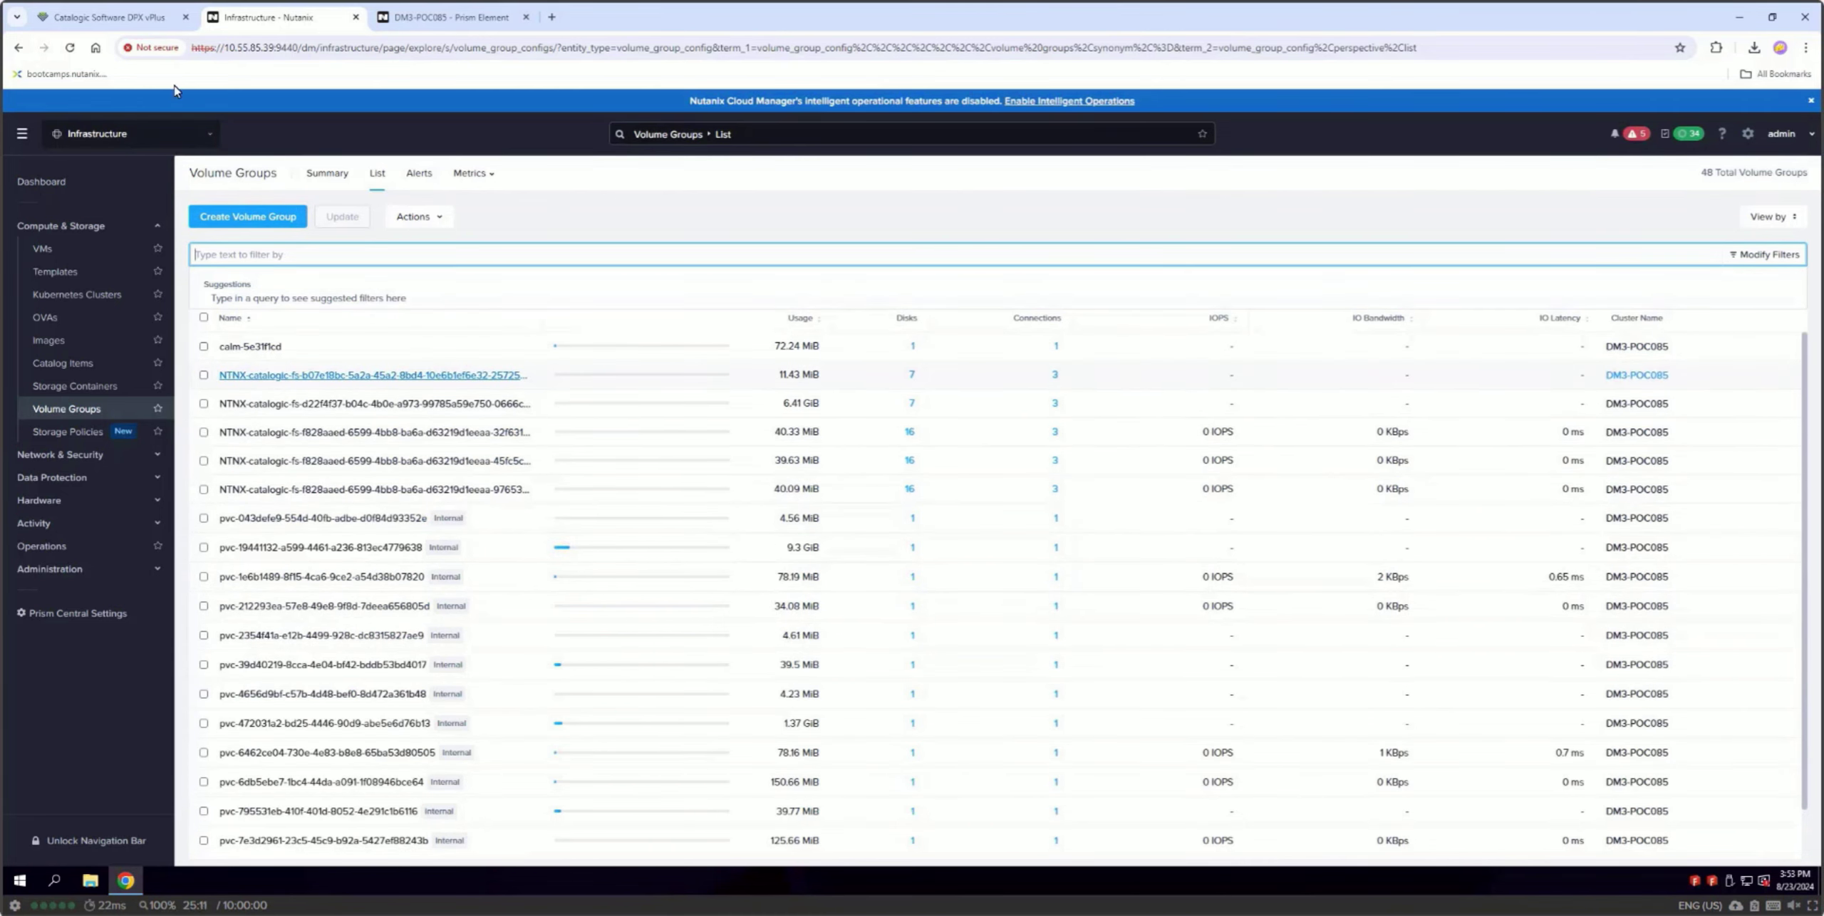
# - Return to DPX vPlus, examine the fields for adding a Nutanix Volume Groups storage provider, and cancel the form
pyautogui.click(137, 24)
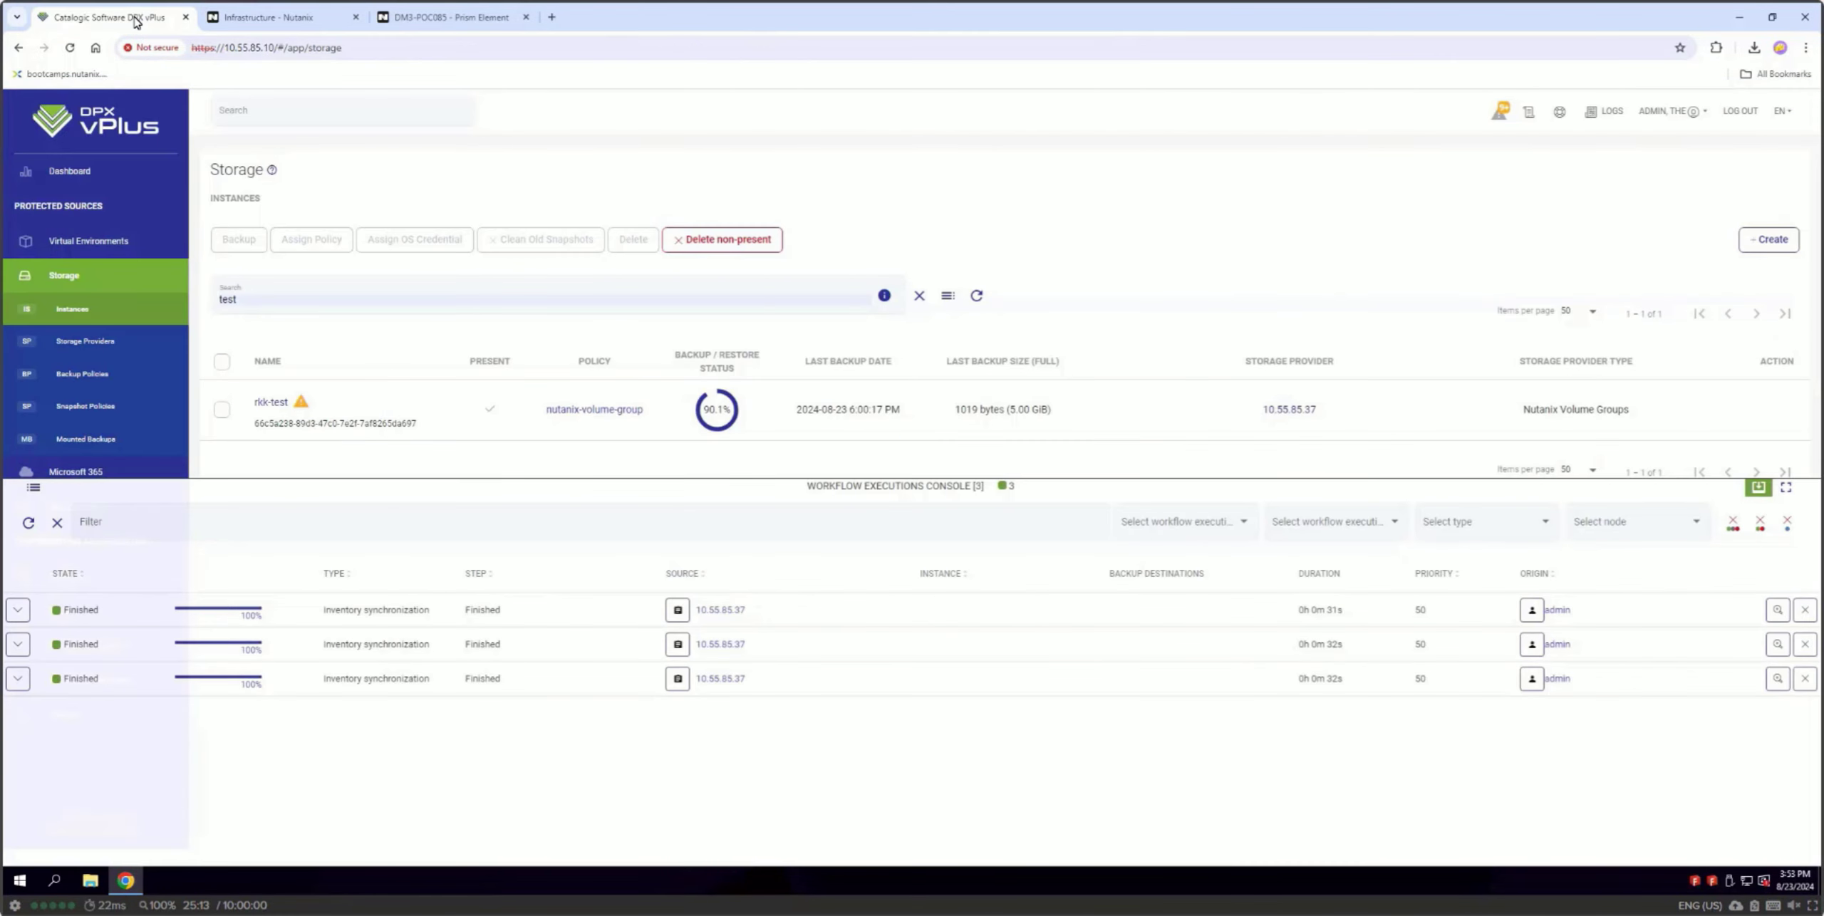
pyautogui.click(1758, 487)
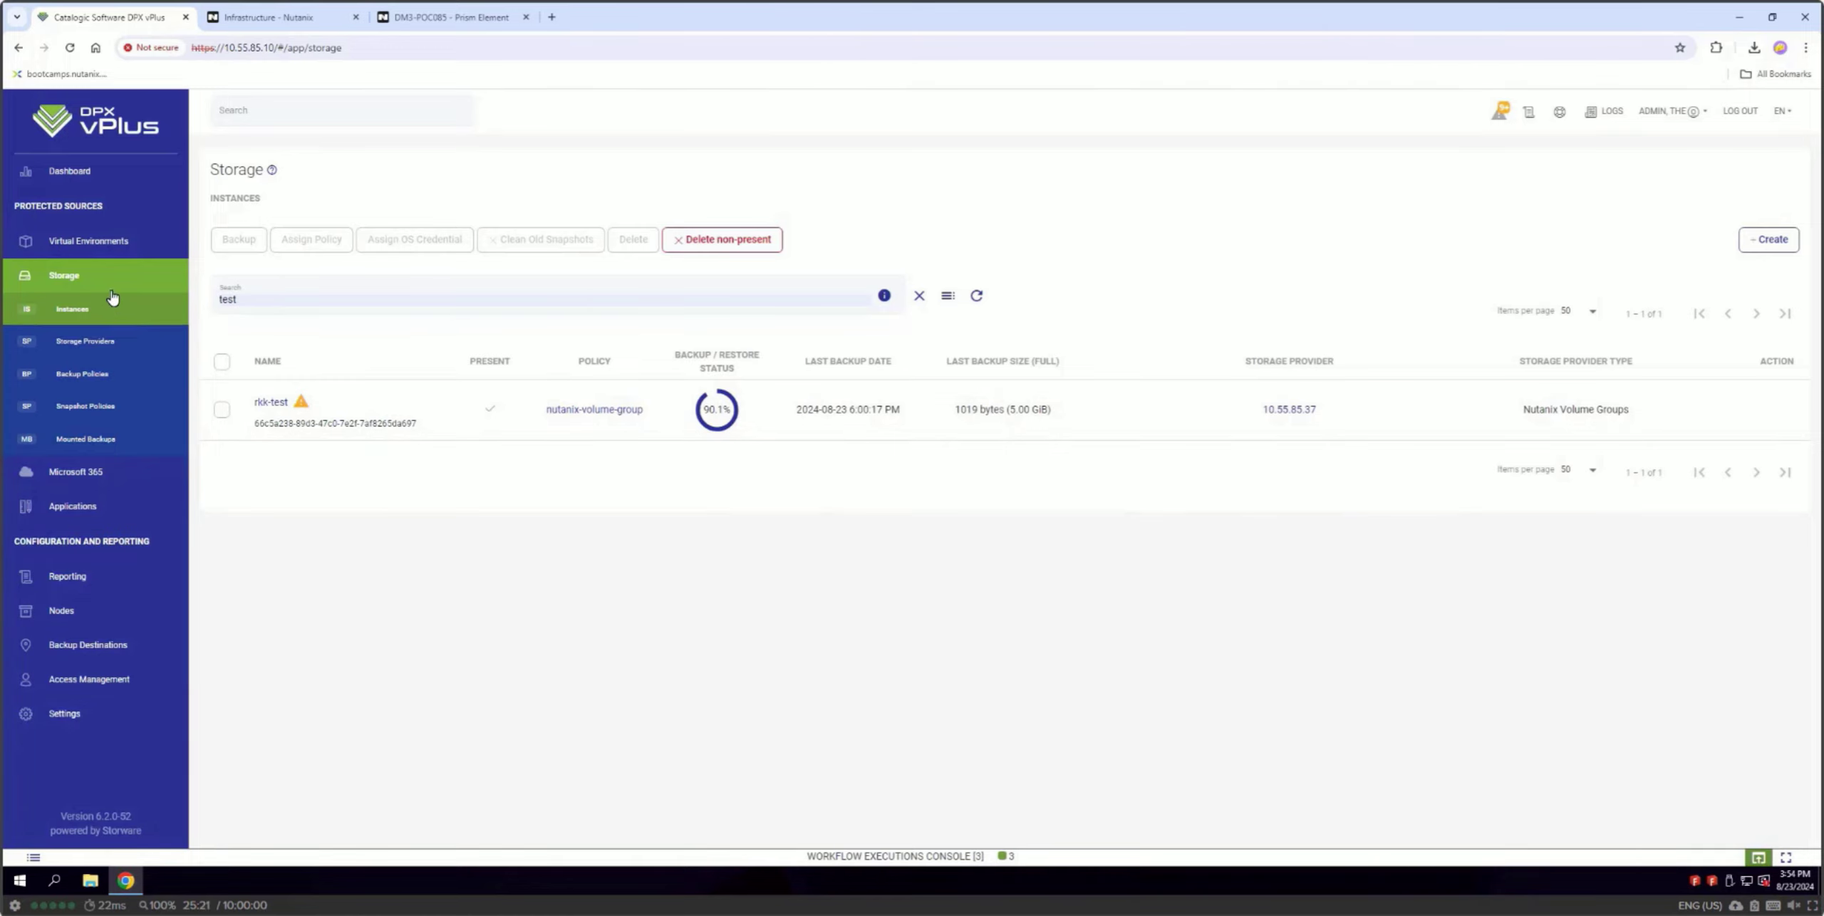
pyautogui.click(115, 344)
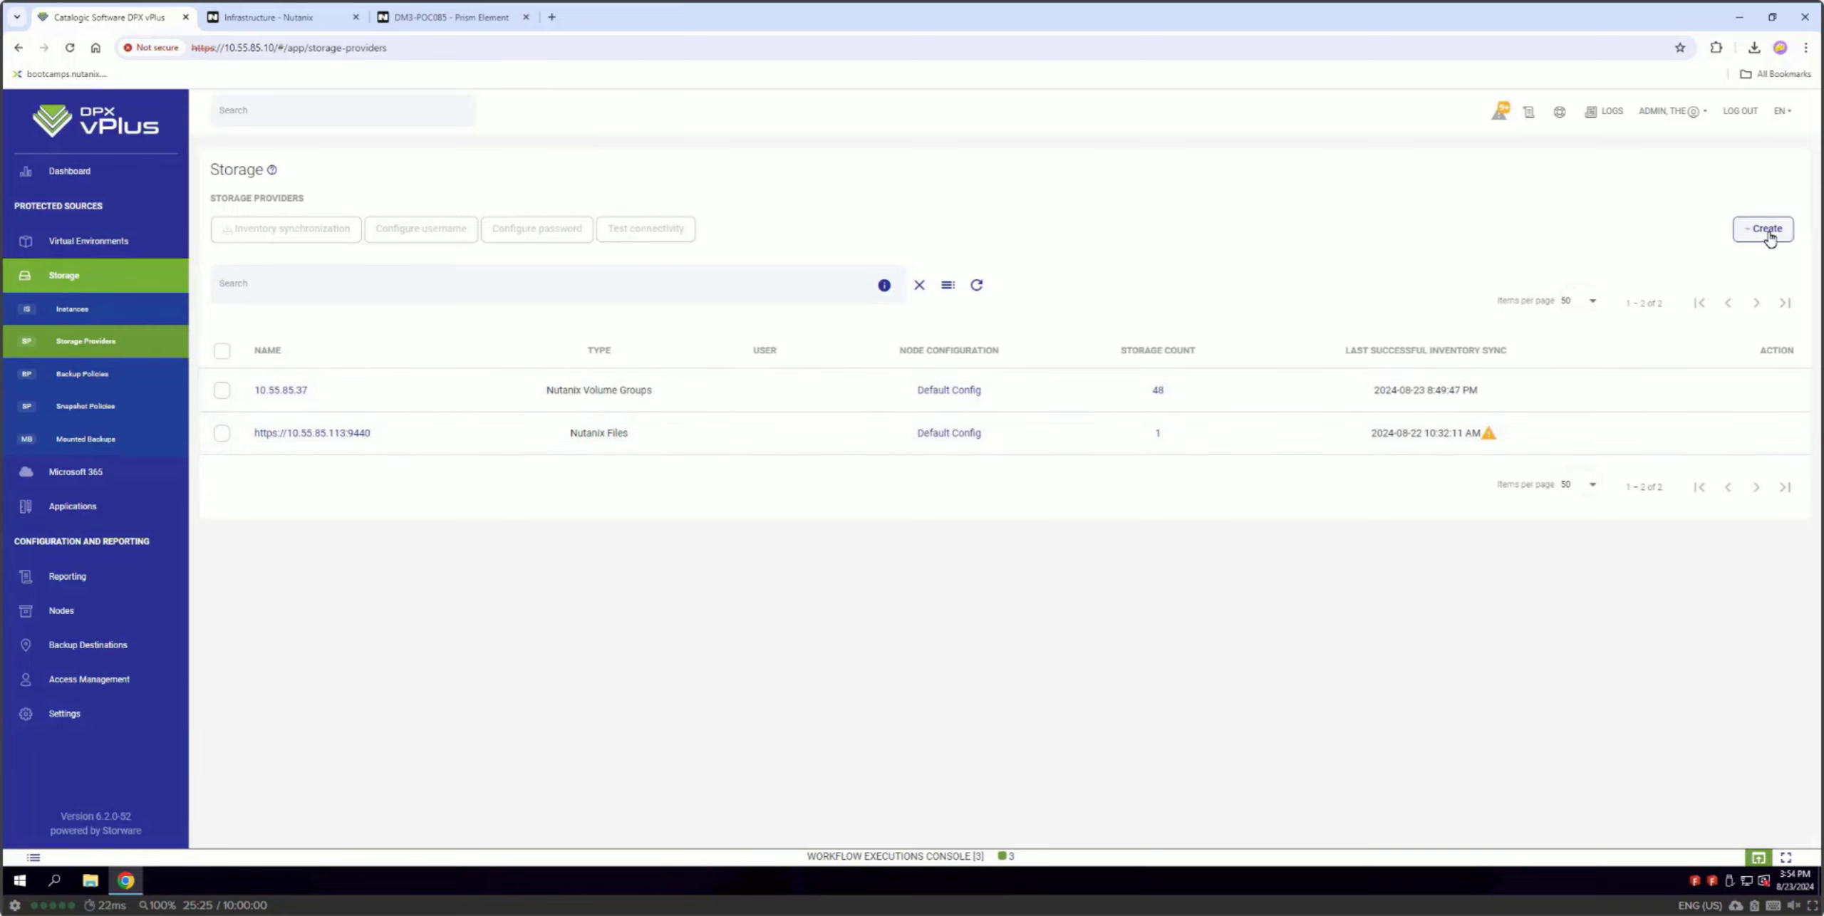
pyautogui.click(1767, 229)
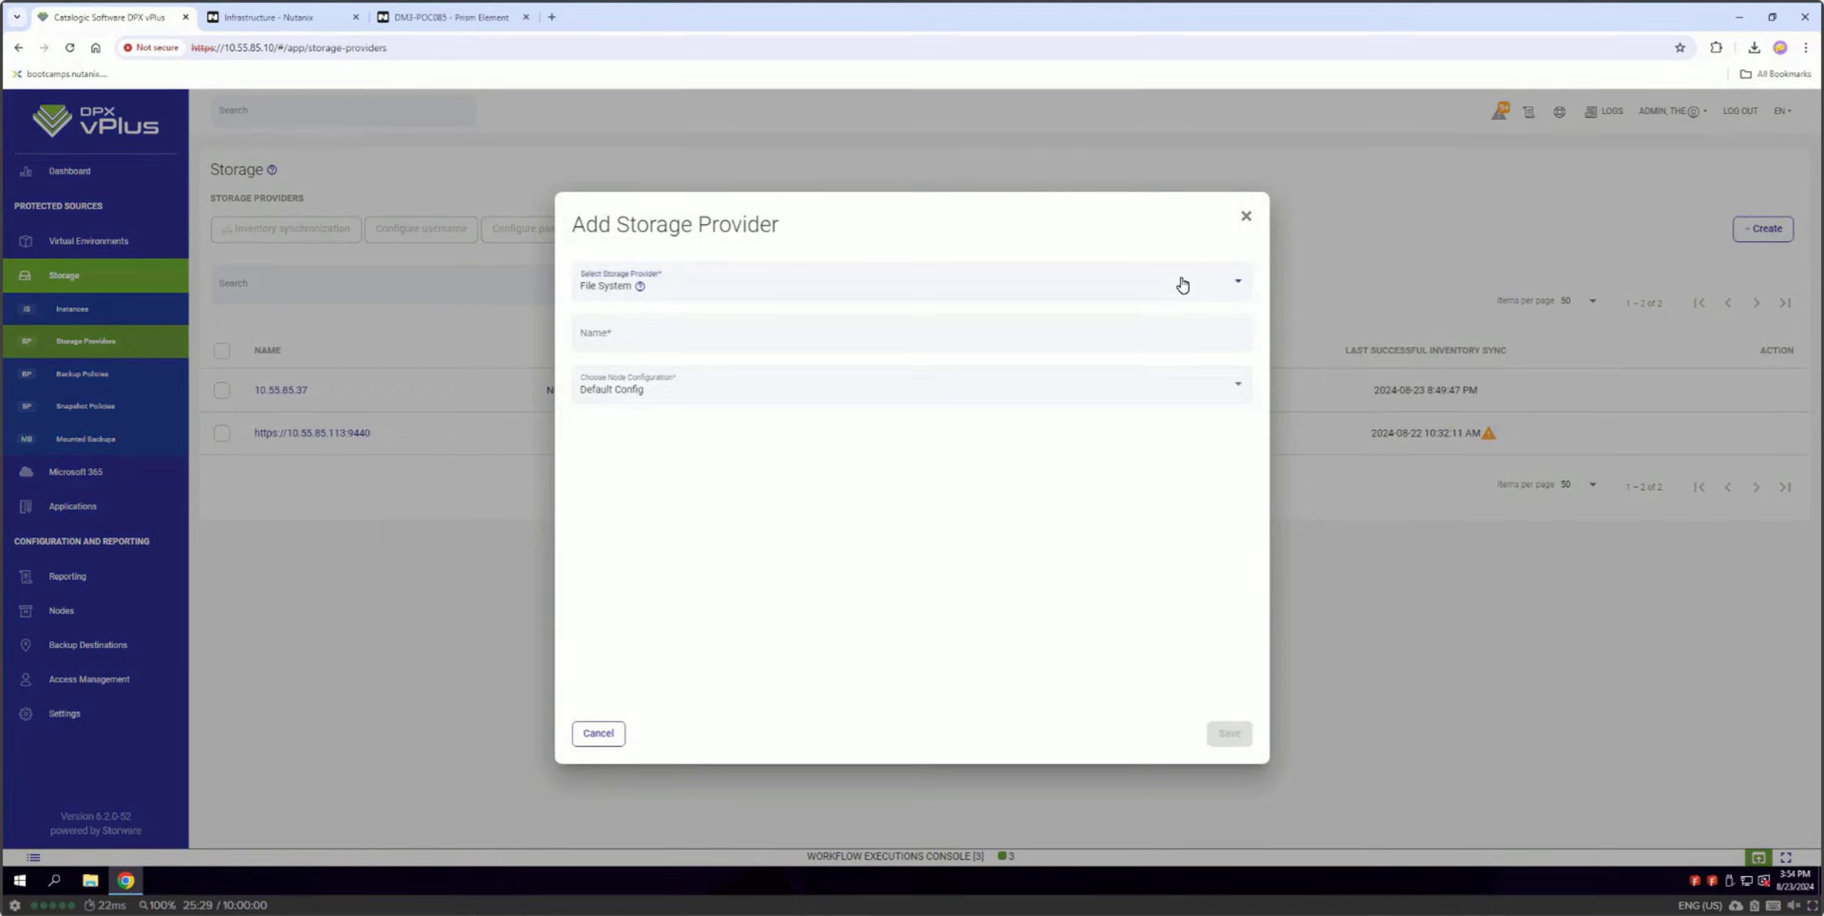
pyautogui.click(1183, 287)
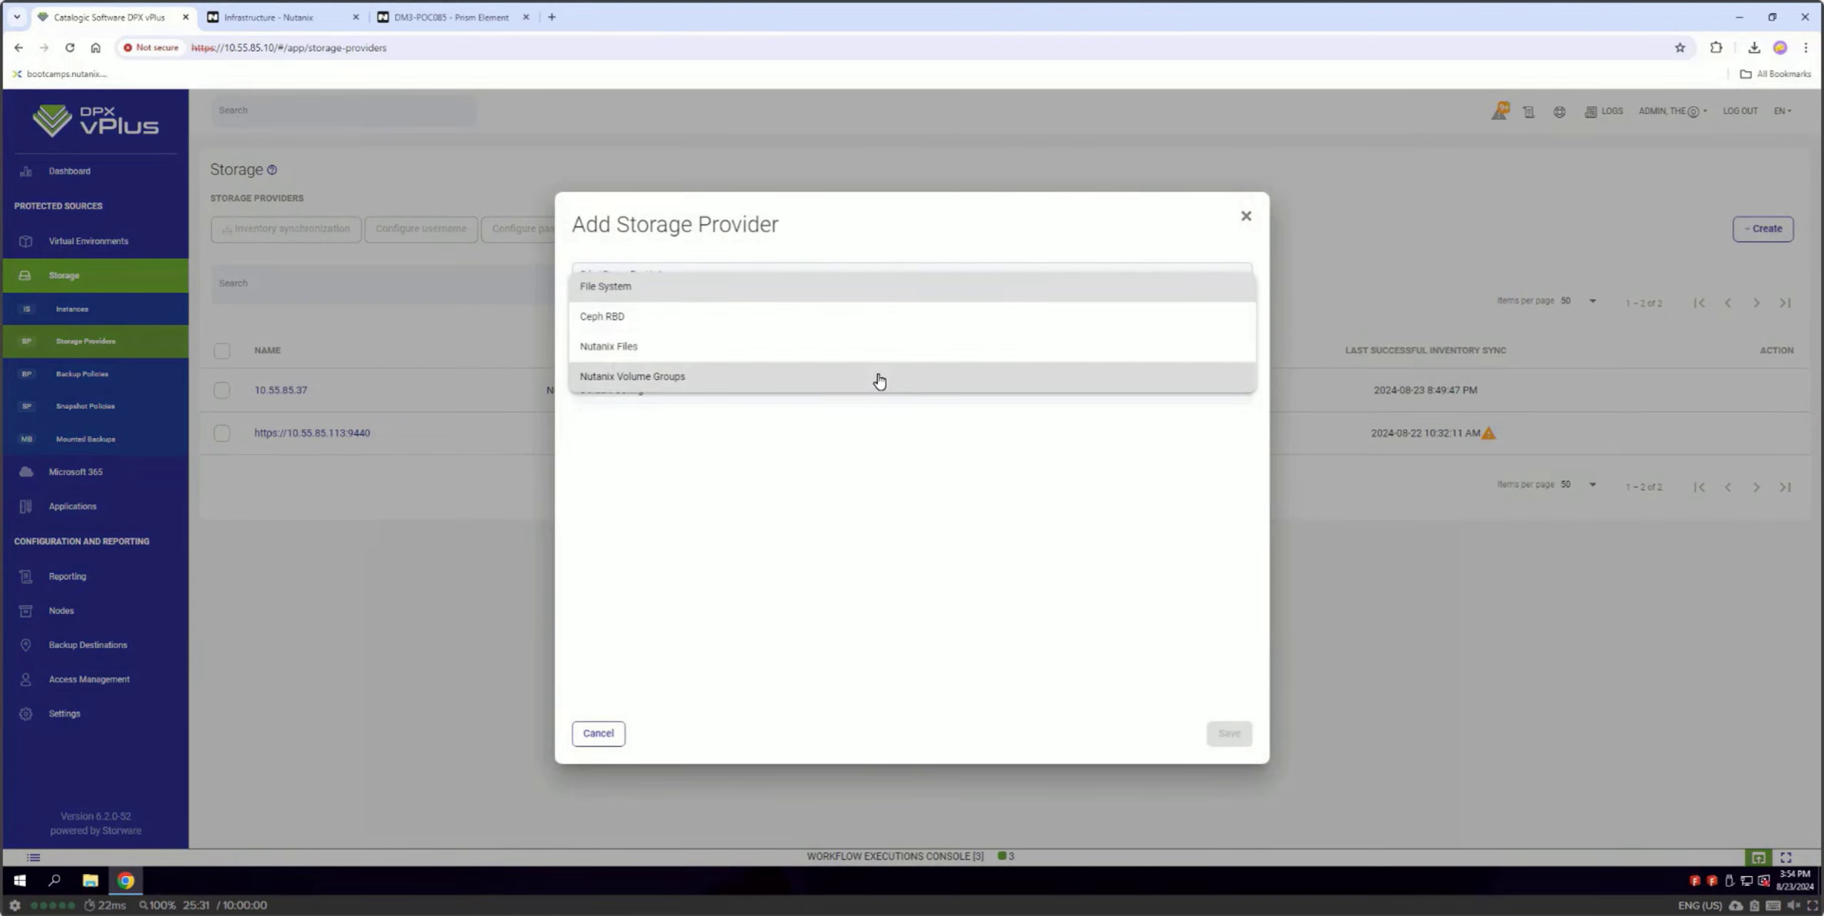
pyautogui.click(879, 378)
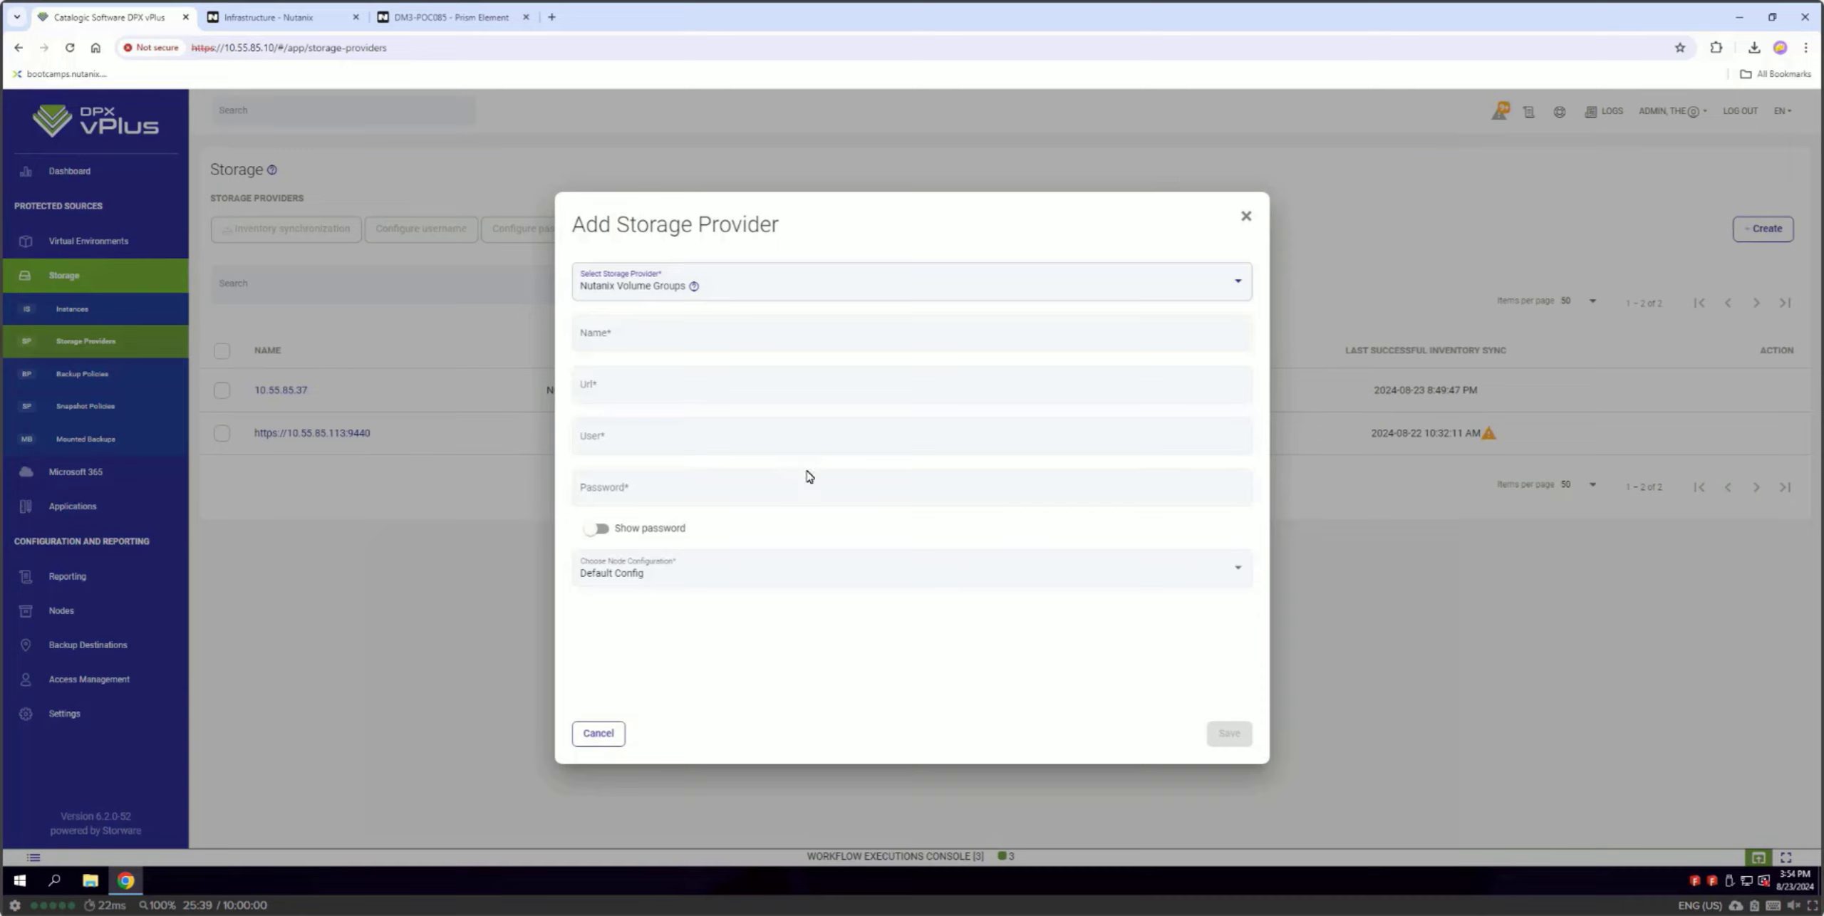
pyautogui.click(609, 734)
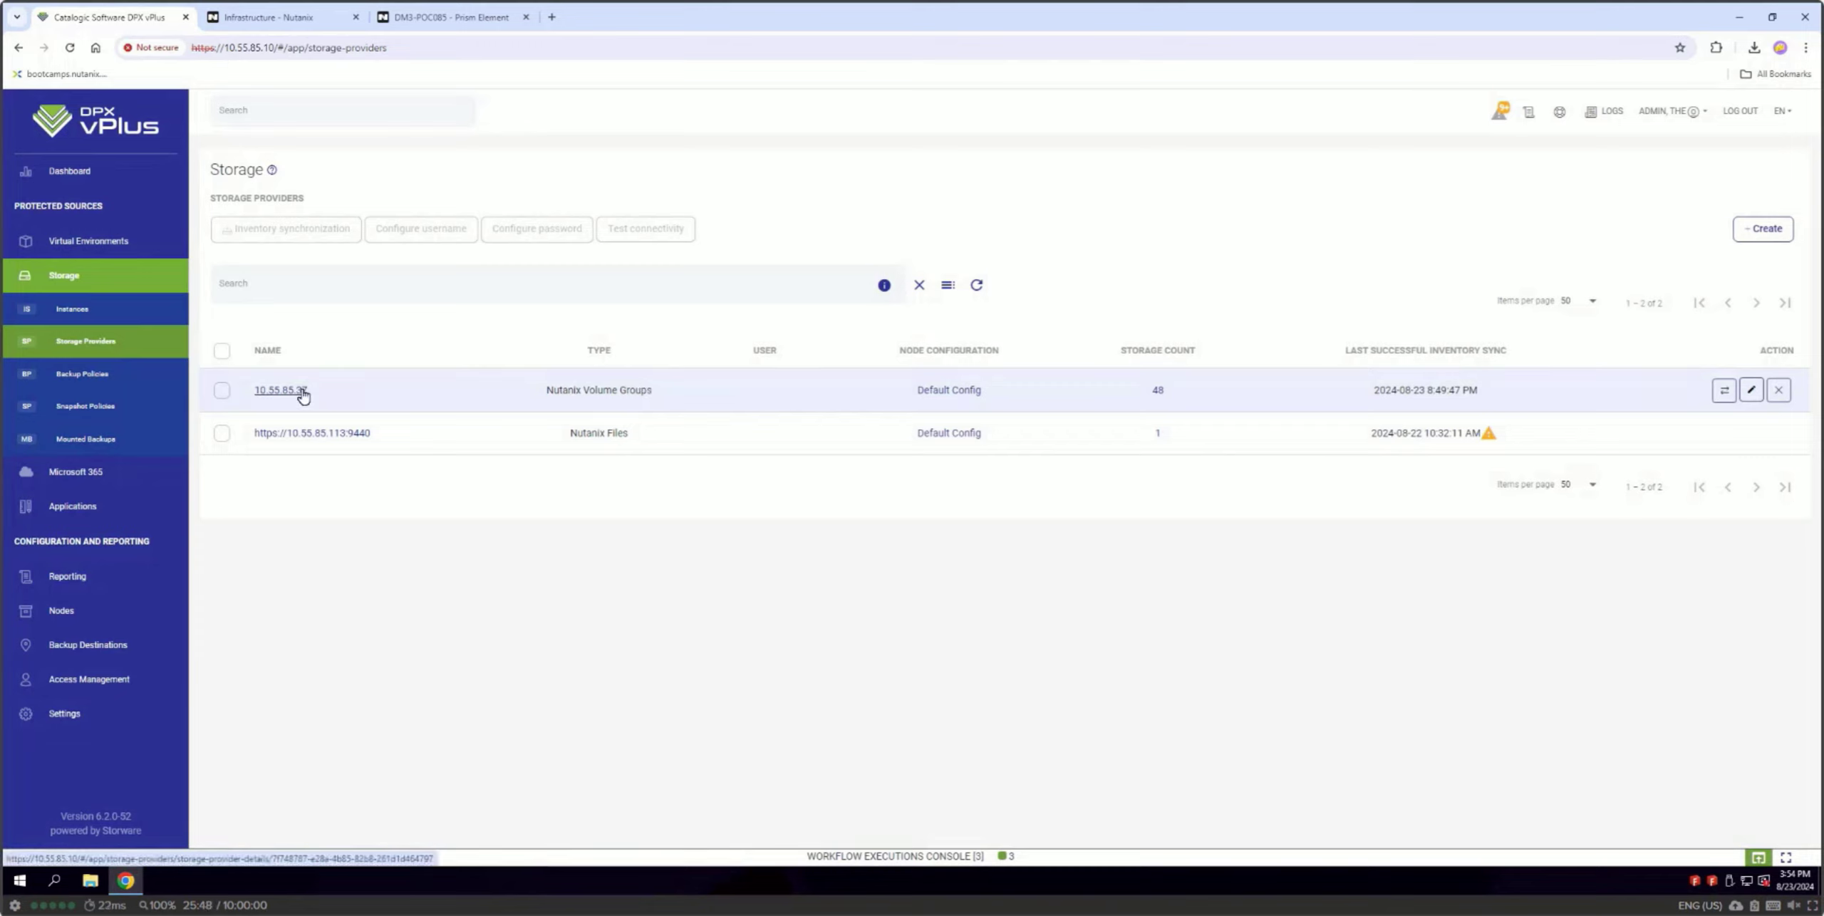
# - Review the general and password settings of the Nutanix Volume Groups provider 10.55.85.37, and cancel without saving
pyautogui.click(1743, 396)
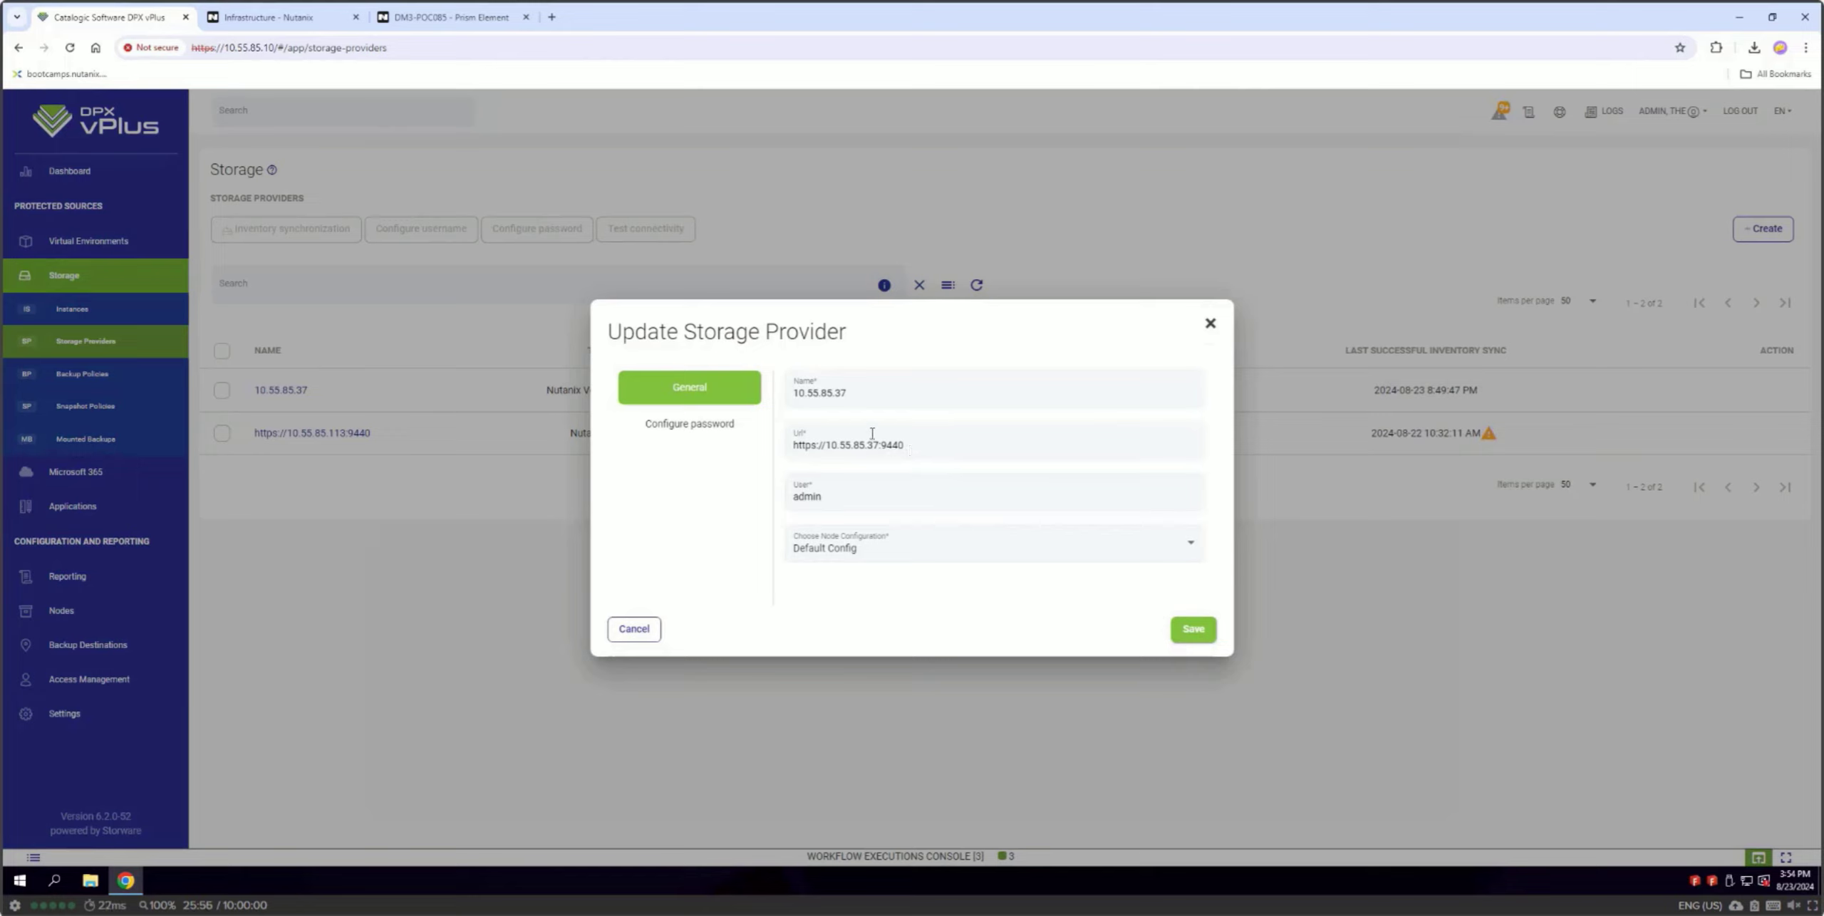
pyautogui.click(702, 426)
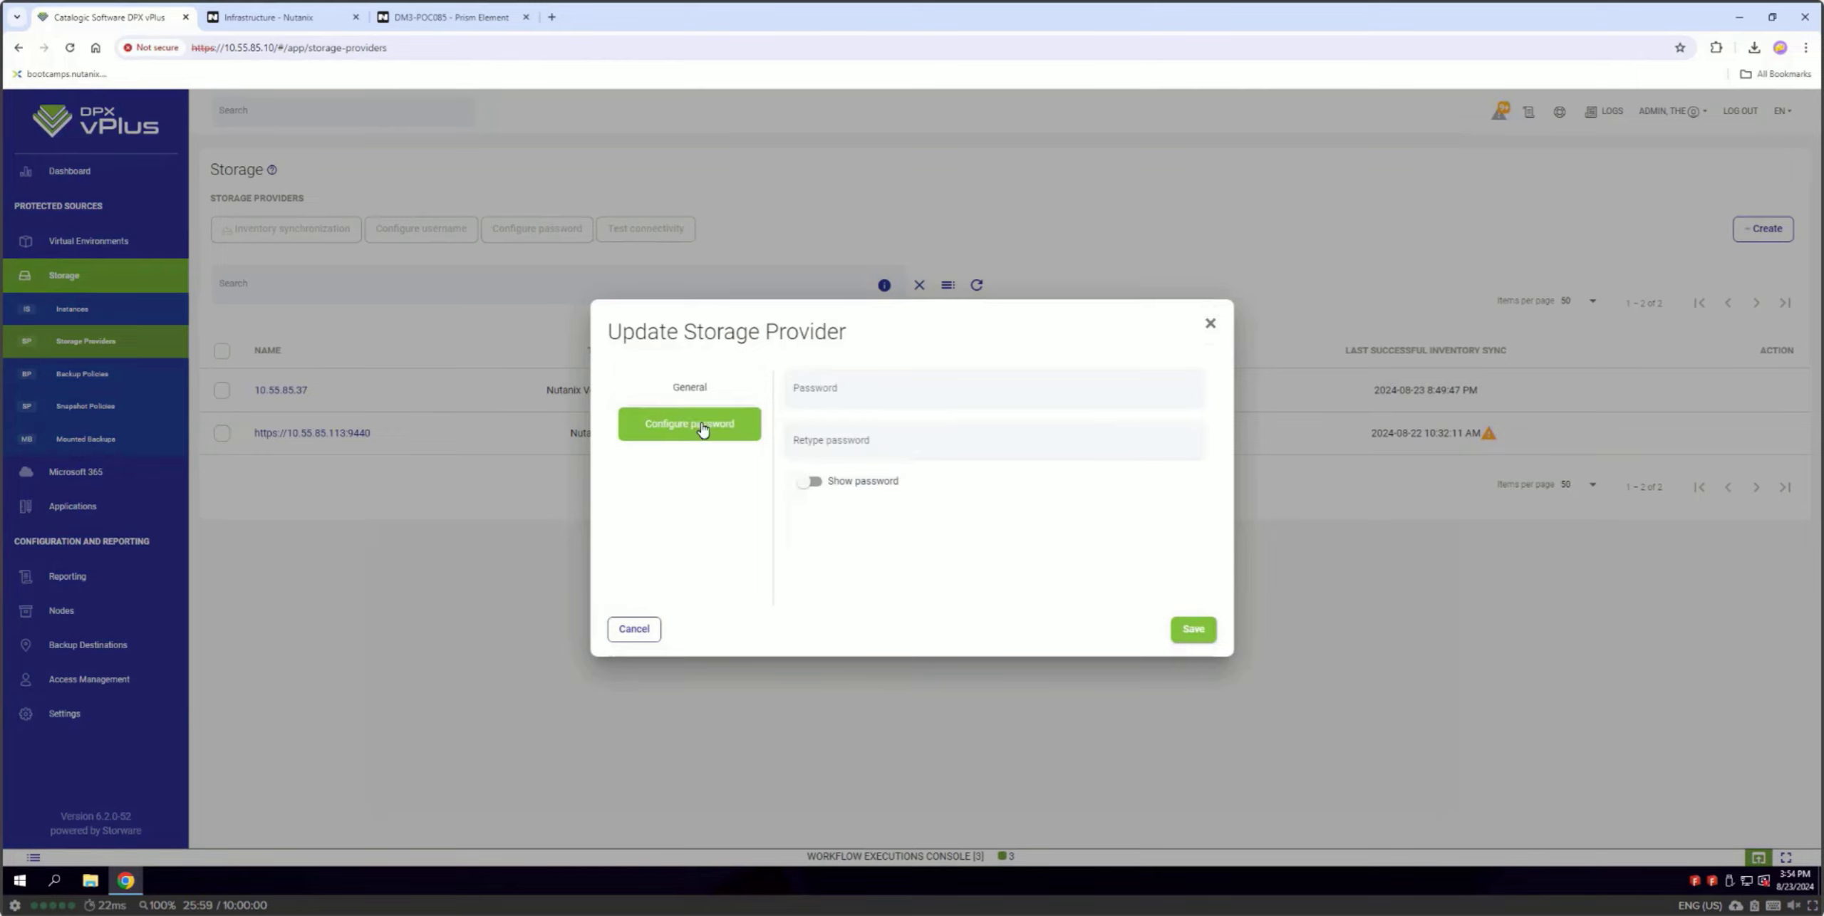
pyautogui.click(634, 629)
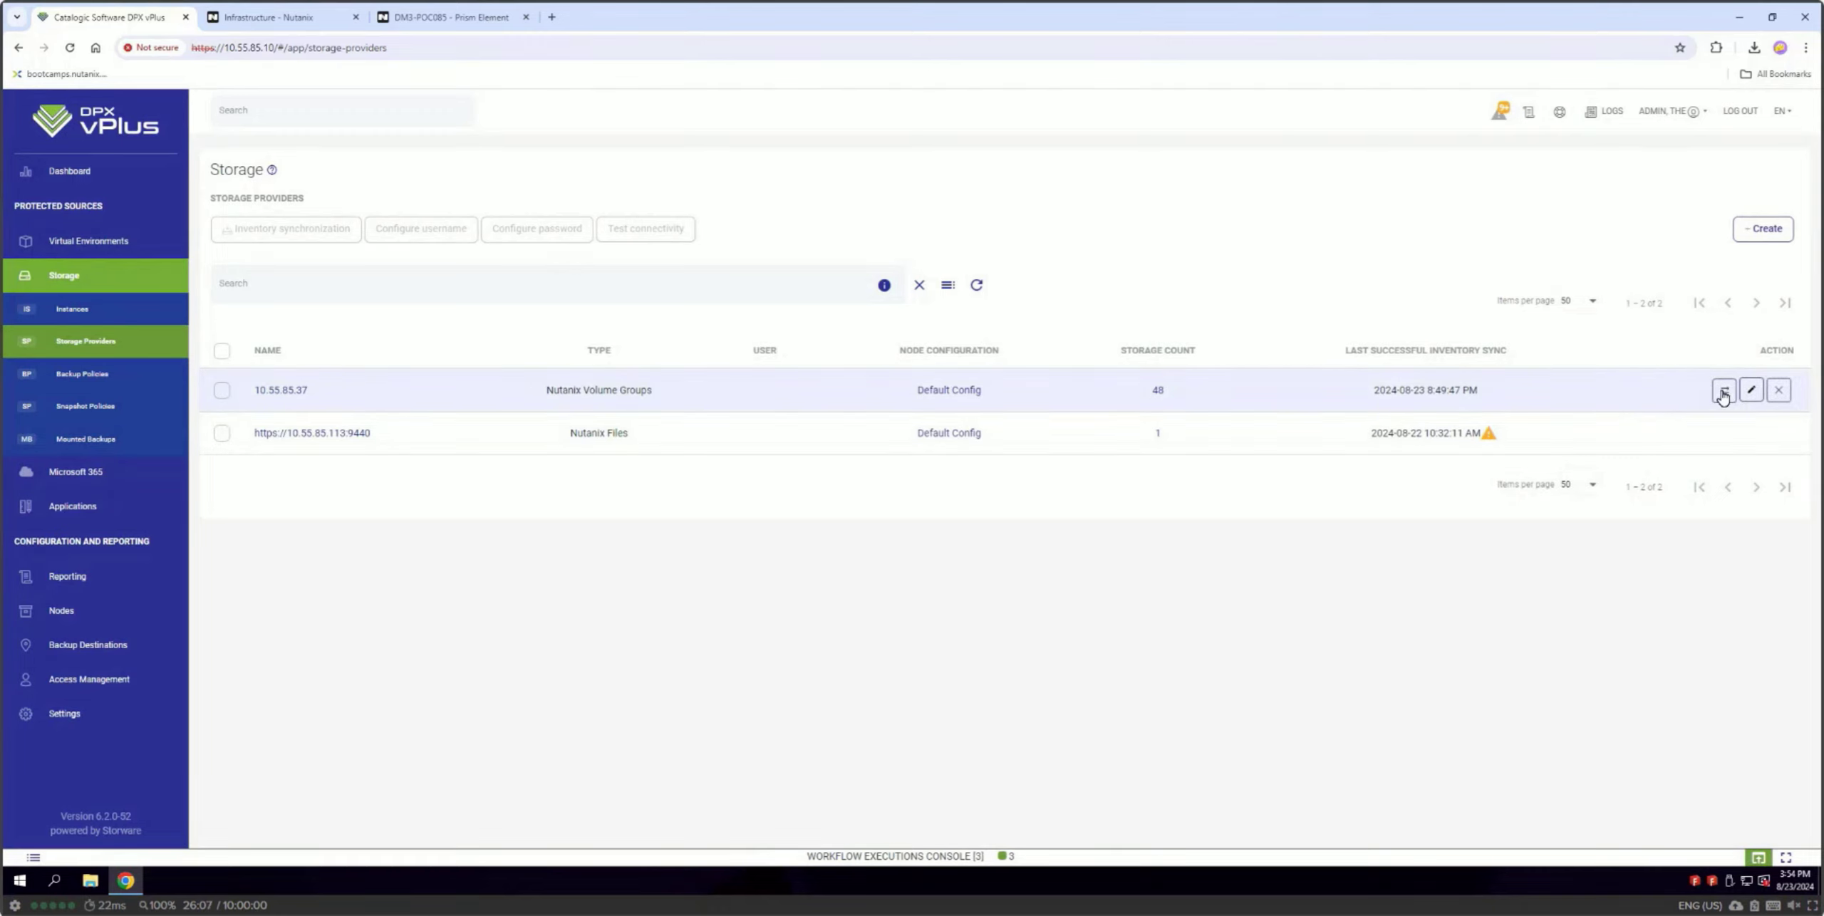
# - Run an inventory synchronization of the 10.55.85.37 storage provider and check the details of its latest finished synchronization in the workflow console
pyautogui.click(1725, 392)
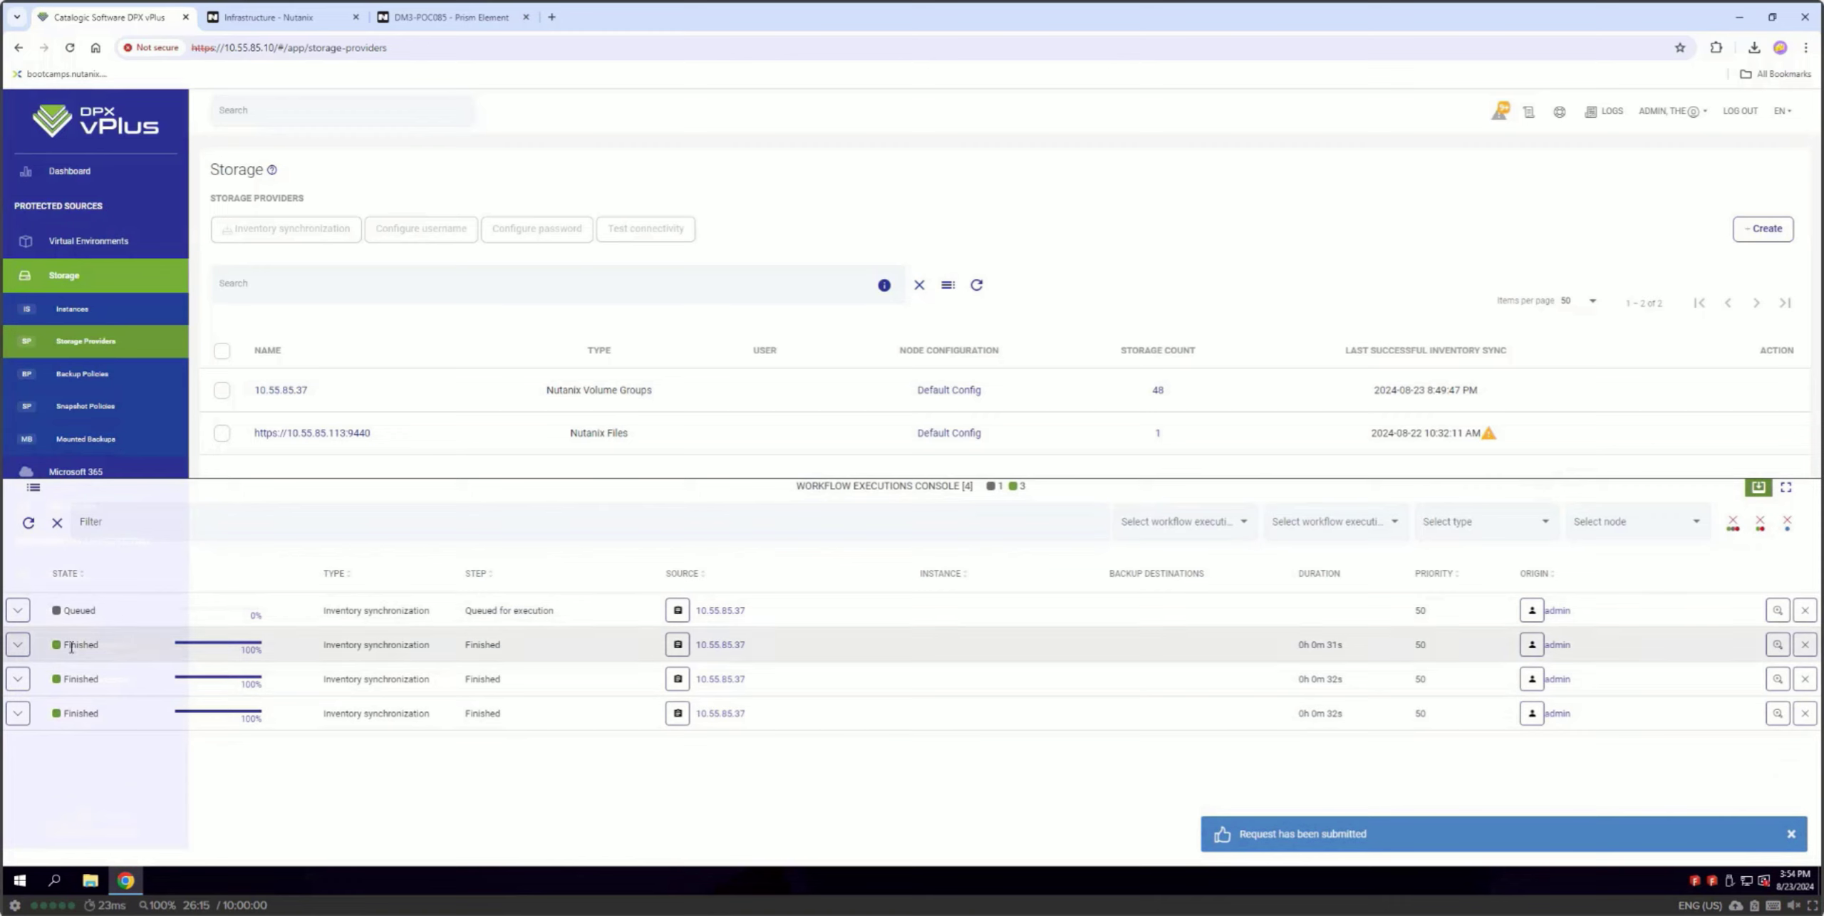
pyautogui.click(19, 647)
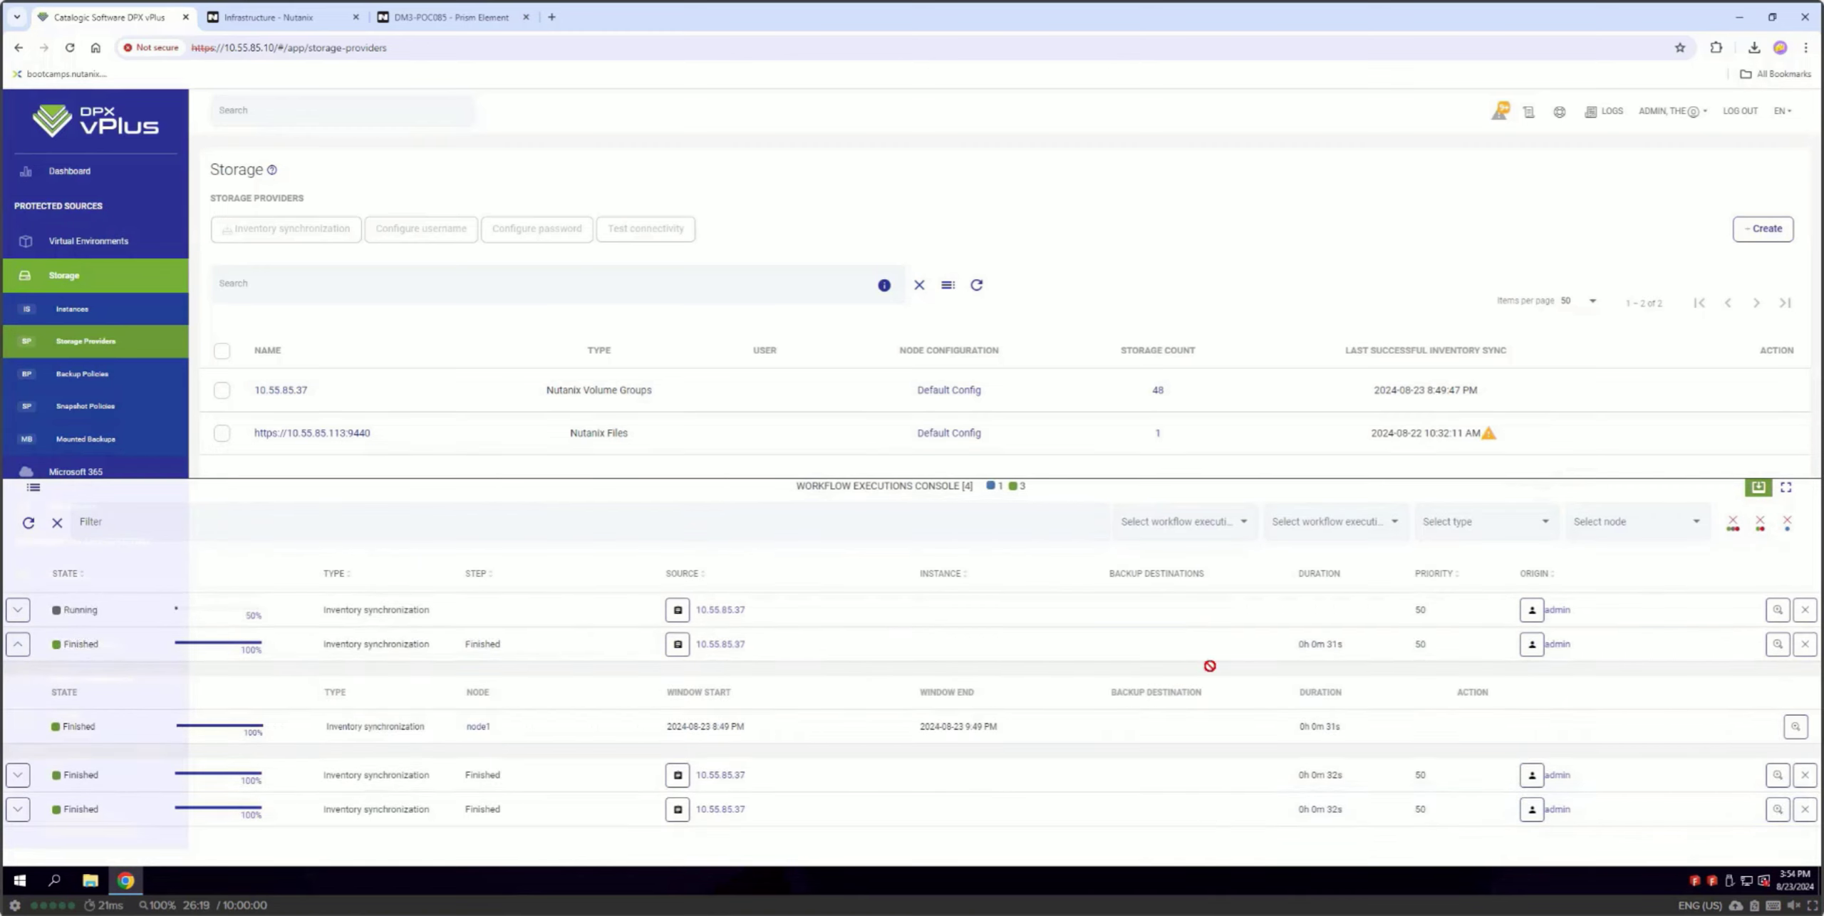
pyautogui.click(1758, 487)
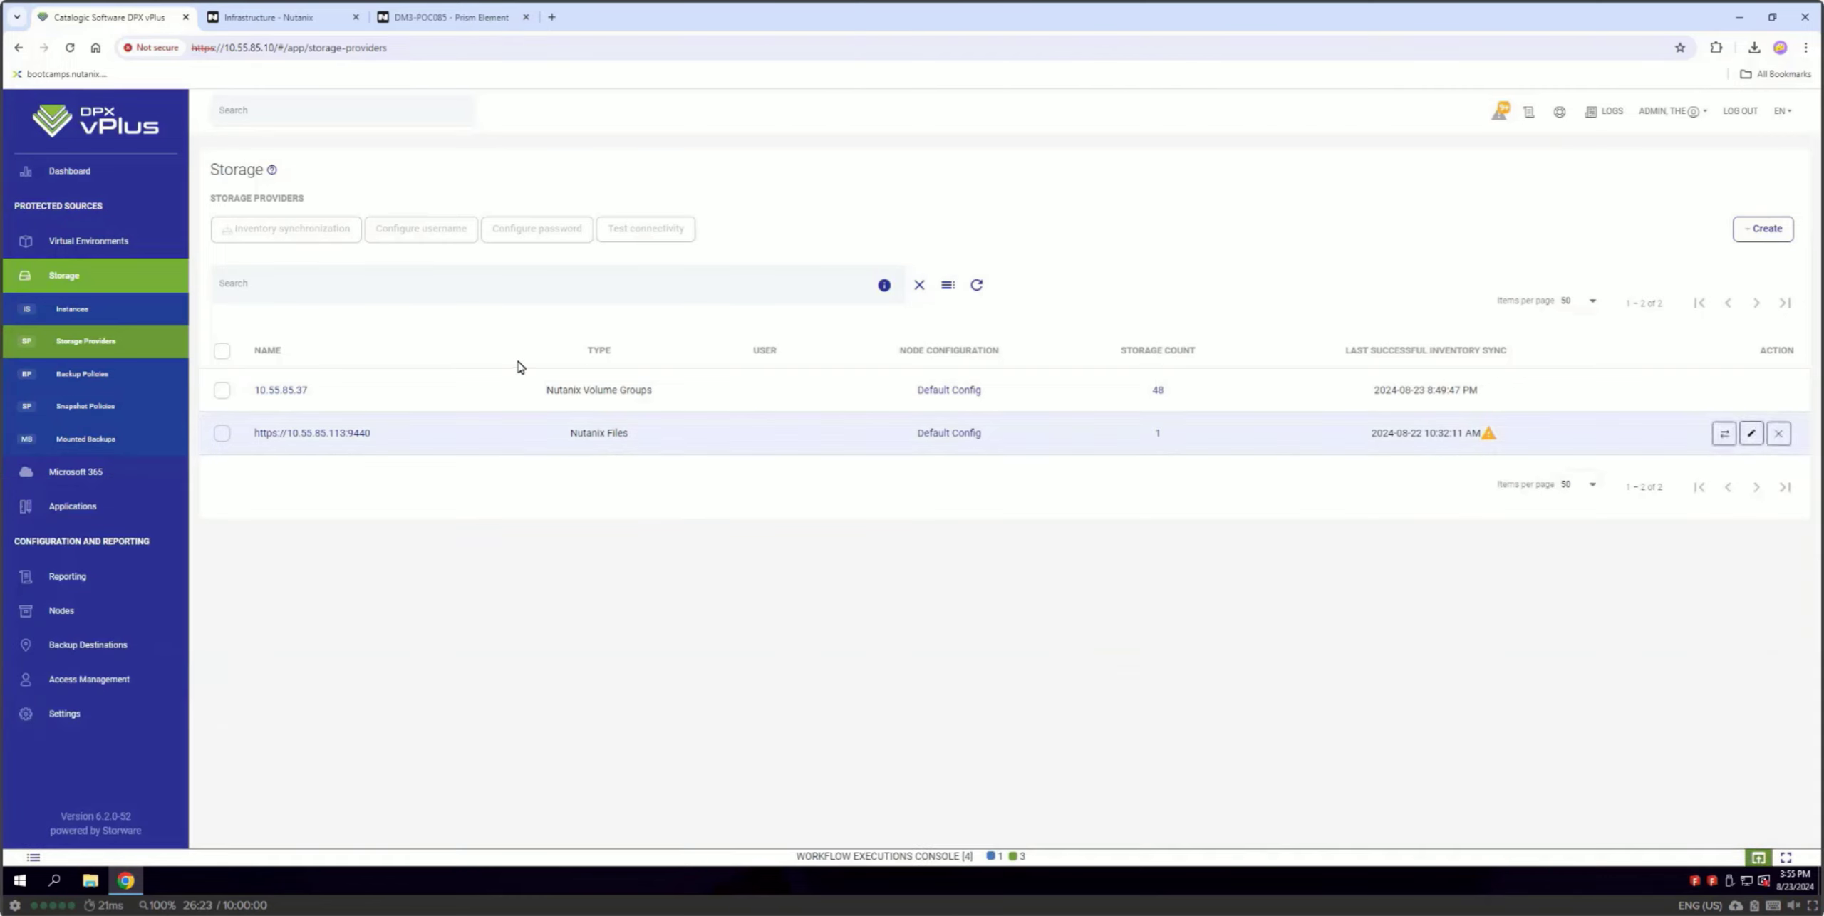
# - Open the list of storage instances and look through the Nutanix volume groups inventoried from the provider
pyautogui.click(116, 319)
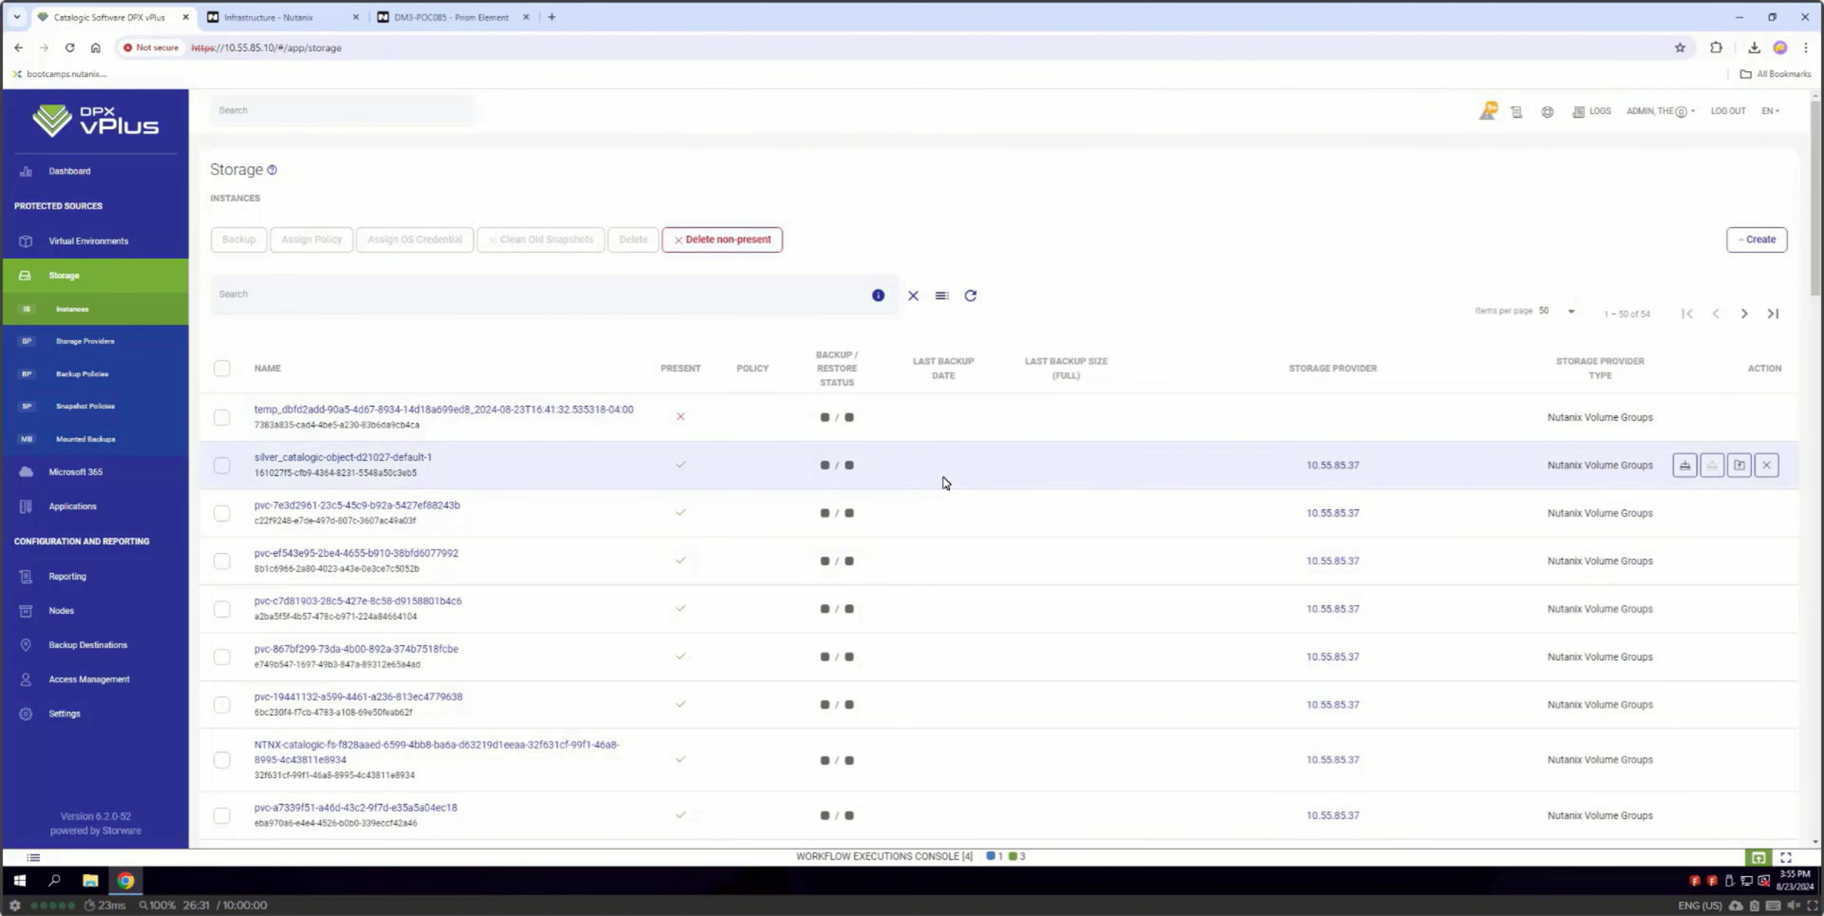
pyautogui.scroll(-3, 945, 484)
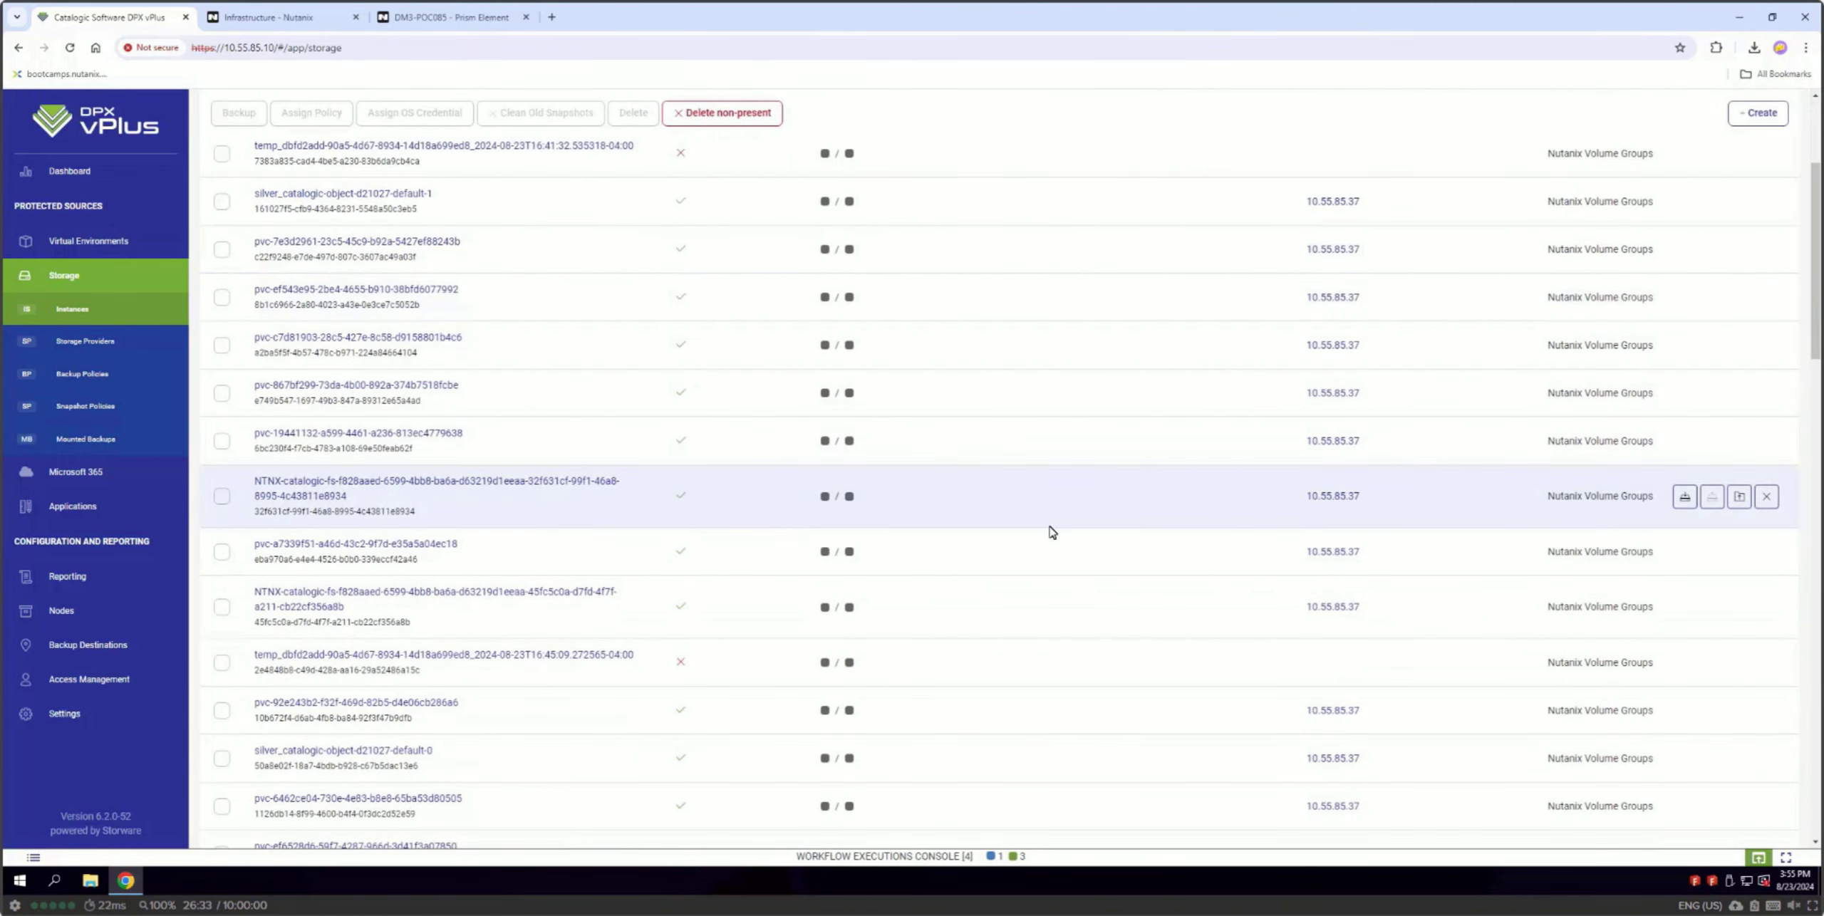
pyautogui.scroll(-2, 1052, 531)
pyautogui.scroll(5, 1052, 532)
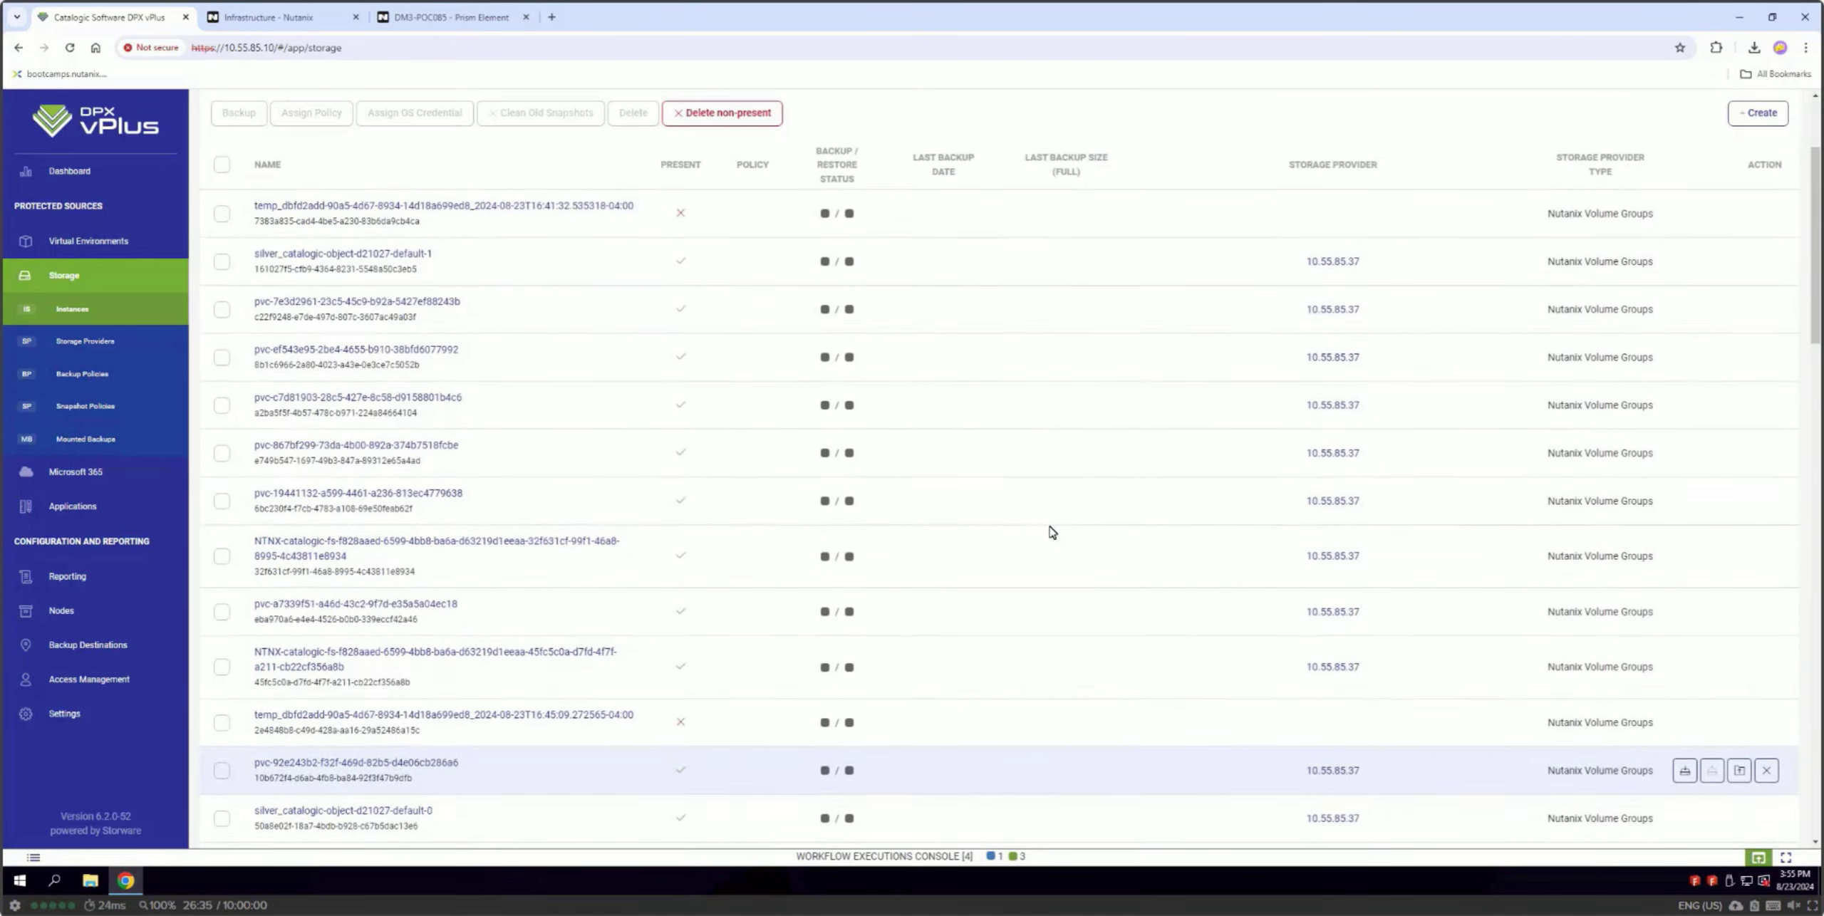